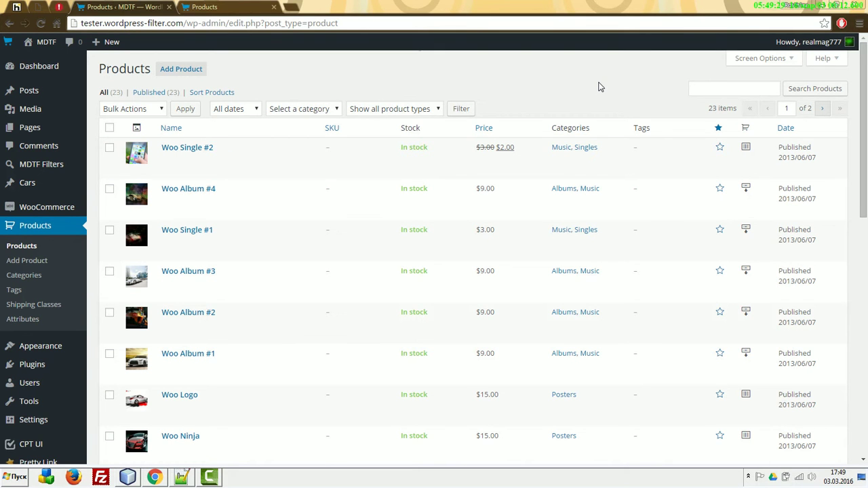
# Open the WooCommerce product attributes page and review the existing color attribute and its terms
pyautogui.click(24, 274)
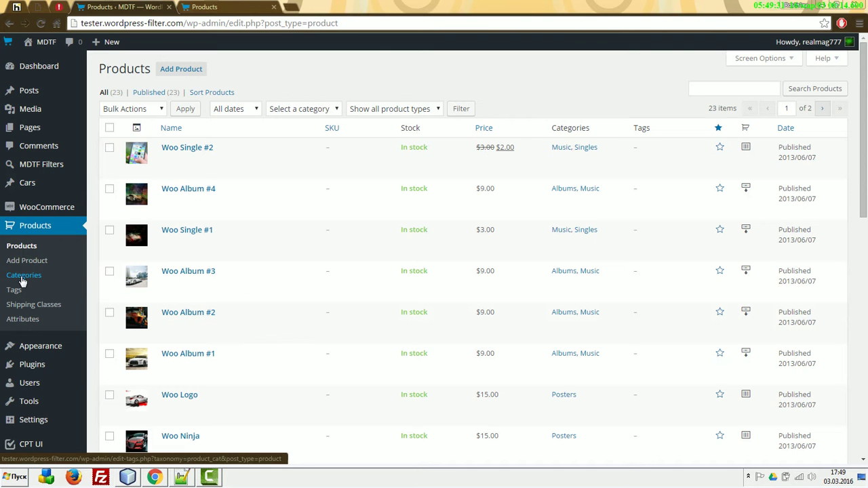
pyautogui.click(33, 319)
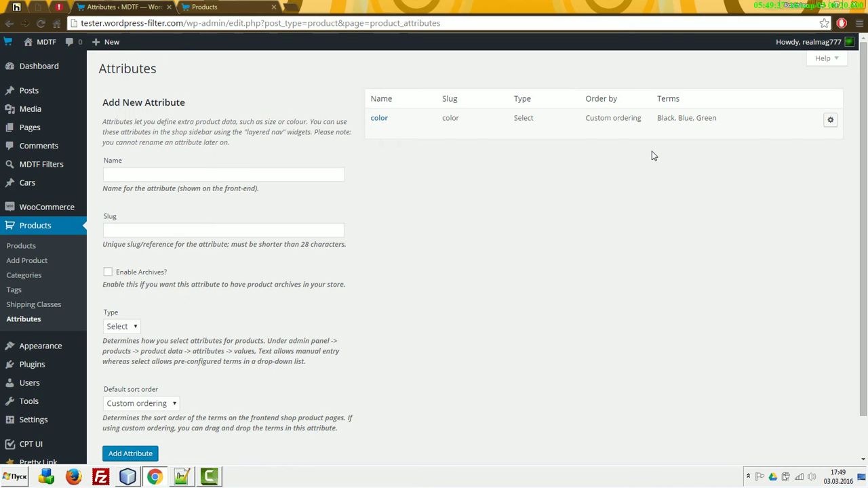
pyautogui.moveTo(549, 139)
pyautogui.scroll(-1, 469, 202)
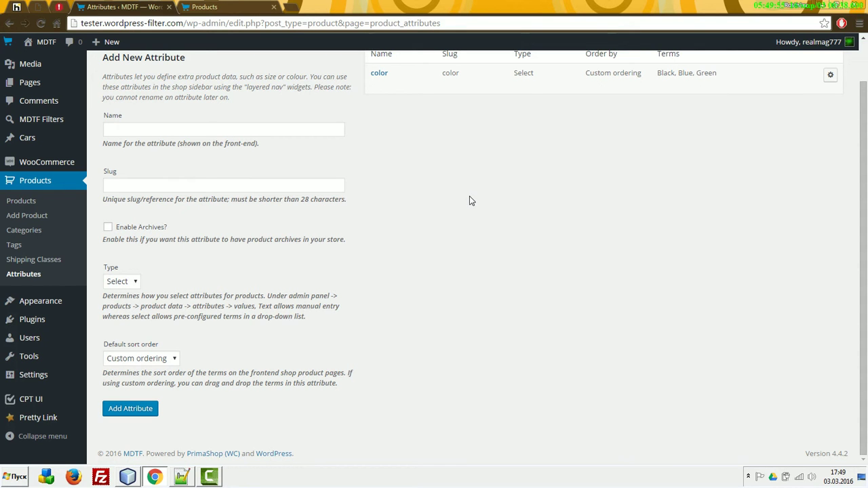
# Add the MDTF Taxonomies only widget to the Main Sidebar, with product as its slug
pyautogui.moveTo(41, 301)
pyautogui.click(107, 292)
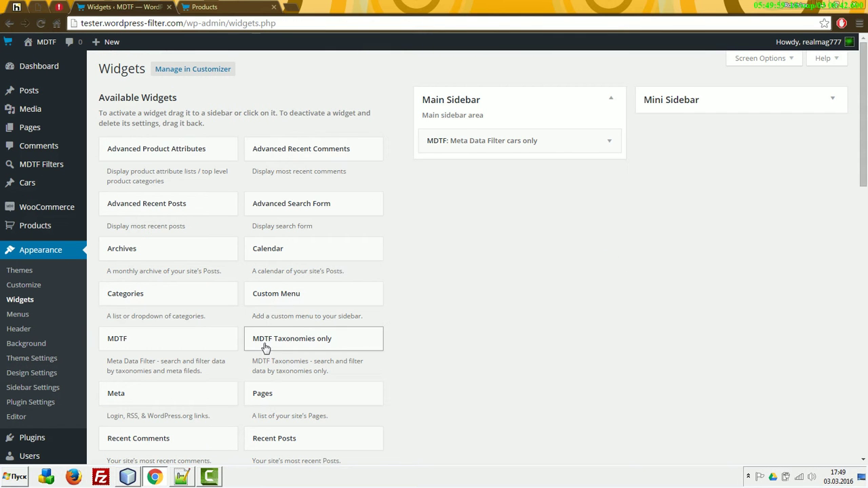
pyautogui.moveTo(269, 336); pyautogui.dragTo(515, 176)
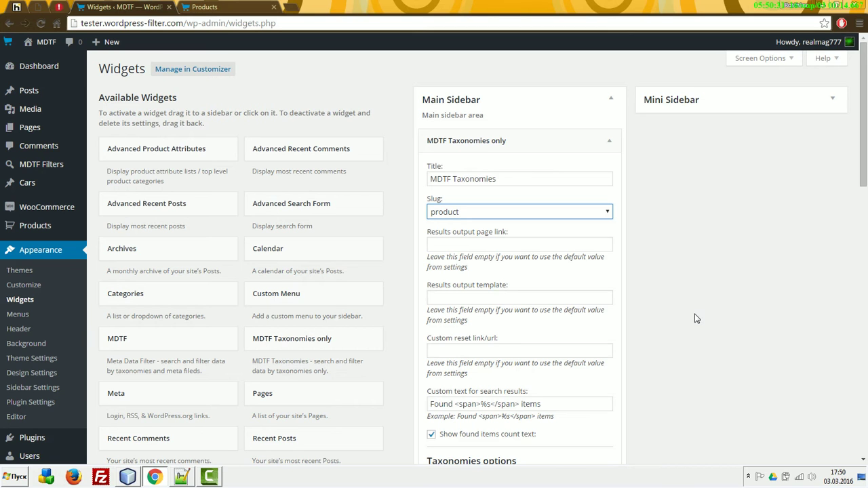
pyautogui.click(461, 245)
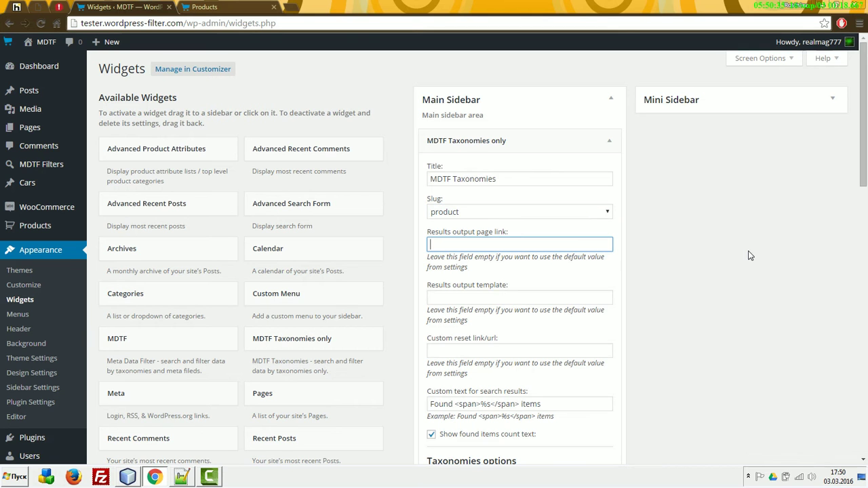
pyautogui.write('http://tester.wordpress-filter.com/shop/')
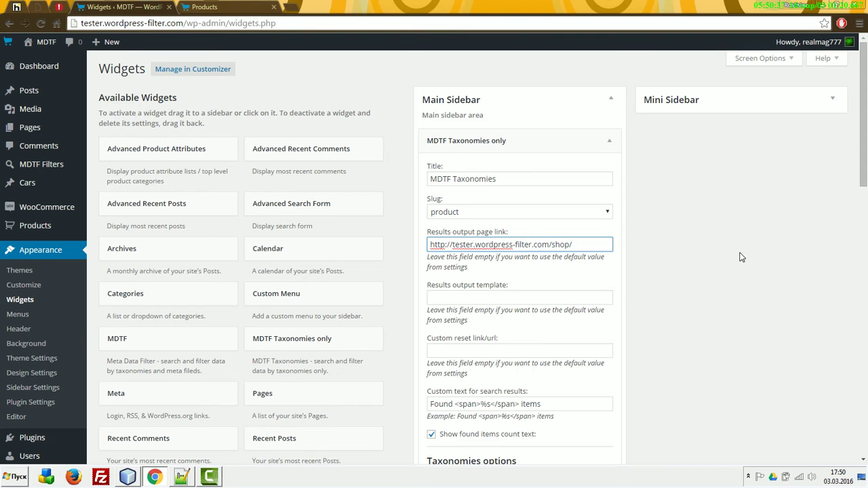
pyautogui.click(509, 296)
pyautogui.write('self')
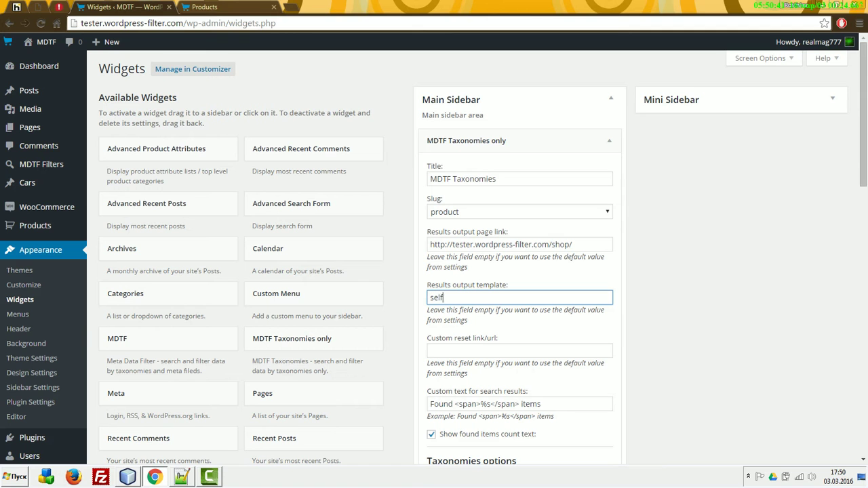
pyautogui.click(579, 352)
pyautogui.write('http://tester.wordpress-filter.com/shop/')
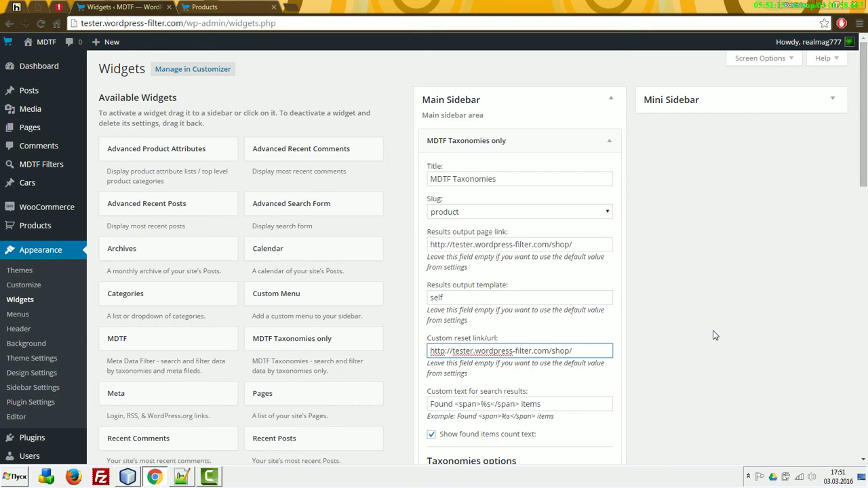
pyautogui.scroll(-4, 713, 335)
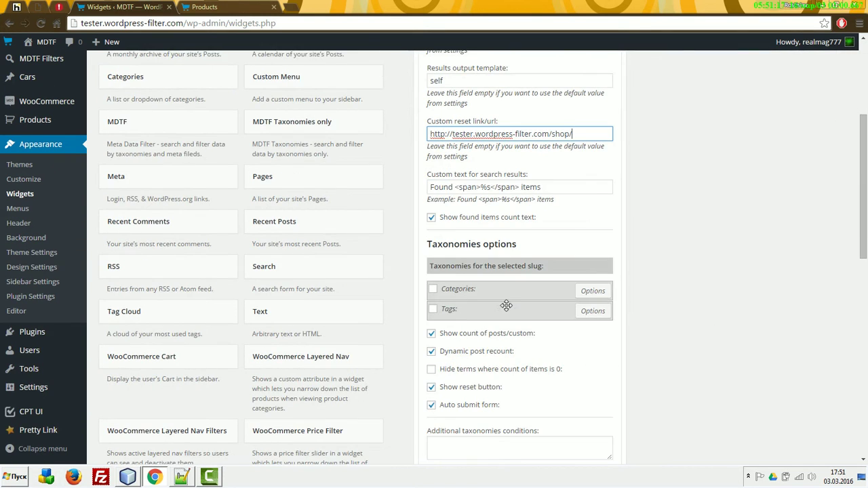
pyautogui.scroll(-3, 667, 313)
pyautogui.click(599, 367)
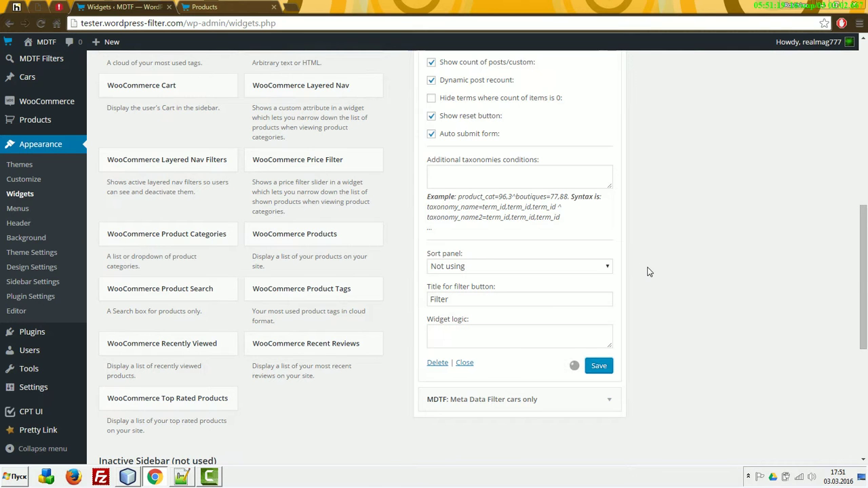
# Enable the Product Categories and color taxonomies in the MDTF Taxonomies widget
pyautogui.scroll(3, 647, 271)
pyautogui.scroll(-5, 676, 291)
pyautogui.scroll(4, 642, 289)
pyautogui.click(434, 201)
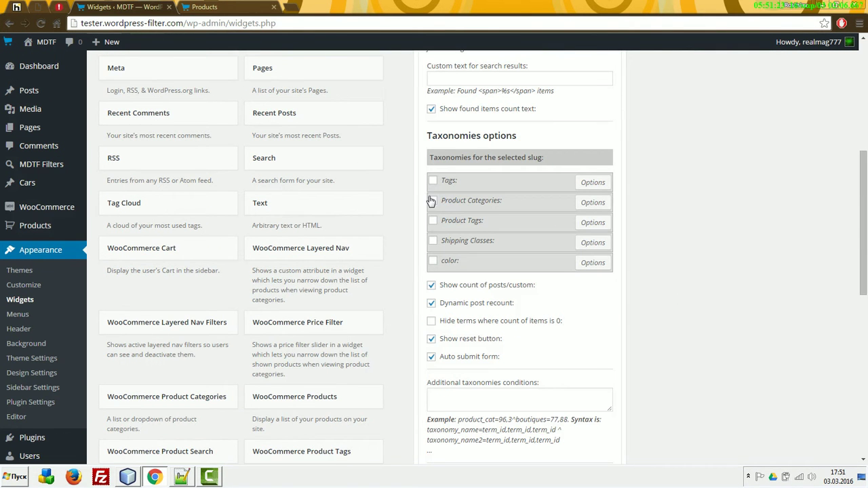
pyautogui.click(434, 261)
# Copy the example "Found <span>%s</span> items" into the widget's custom text for search results
pyautogui.scroll(4, 648, 309)
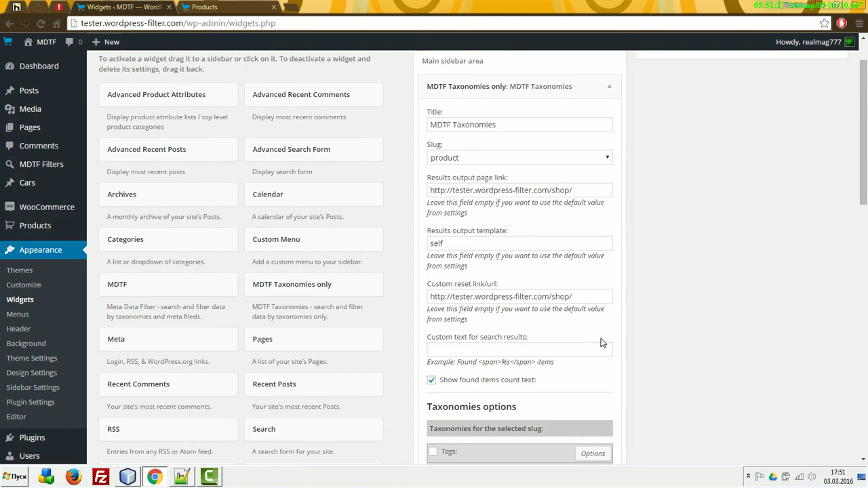
pyautogui.moveTo(457, 362); pyautogui.dragTo(617, 365)
pyautogui.hotkey('ctrl', 'c')
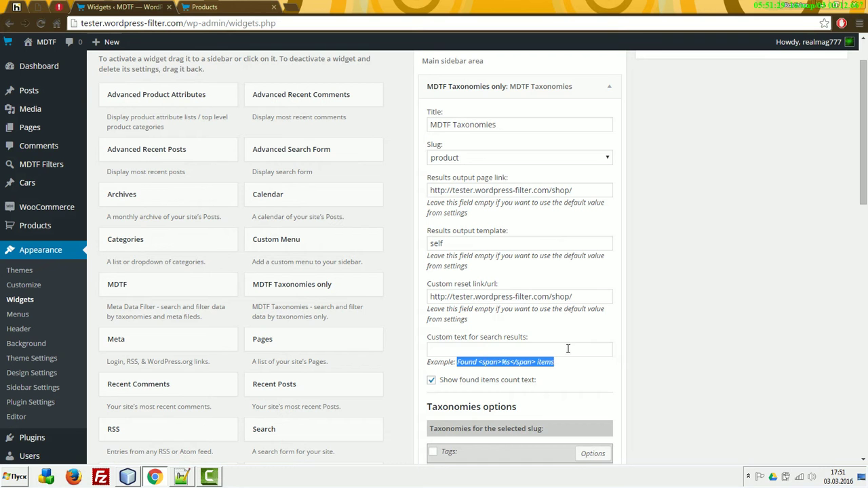
pyautogui.click(568, 348)
pyautogui.hotkey('ctrl', 'v')
# Turn on hiding of terms whose item count is 0 and save the MDTF Taxonomies widget
pyautogui.scroll(-5, 690, 365)
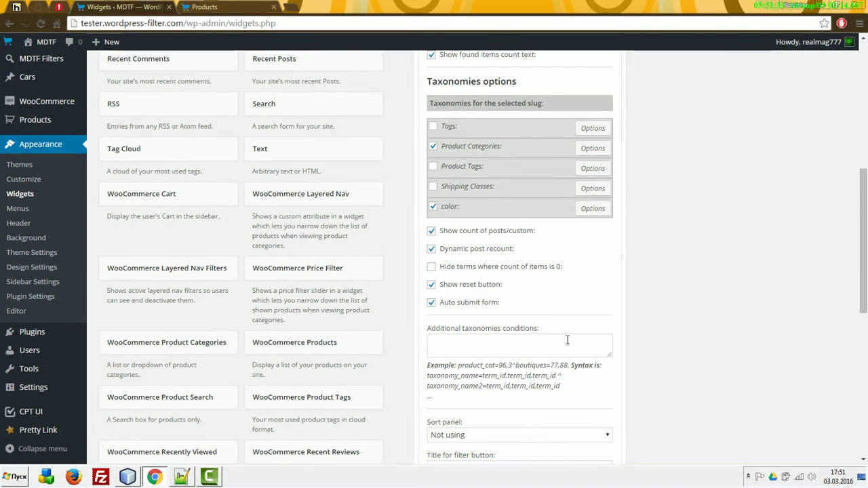
pyautogui.click(498, 267)
pyautogui.scroll(-3, 542, 332)
pyautogui.click(601, 322)
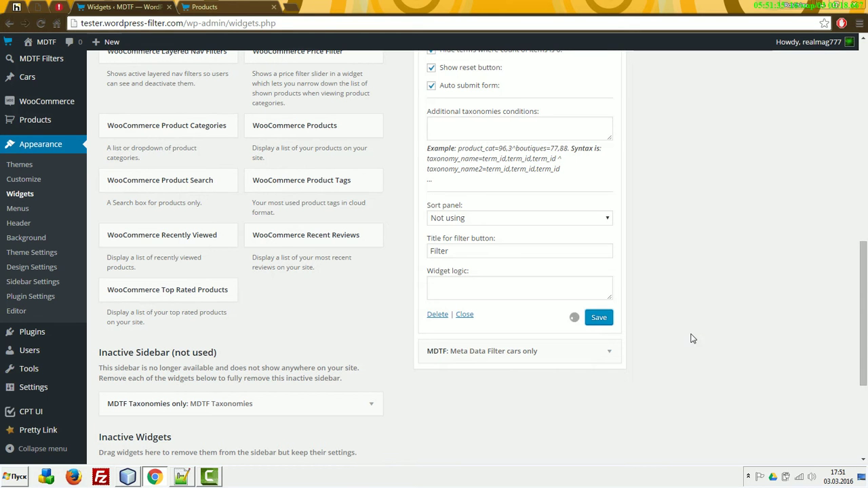
# Reload the shop page and test the sidebar filter by choosing Black as the color
pyautogui.hotkey('ctrl', 'Tab')
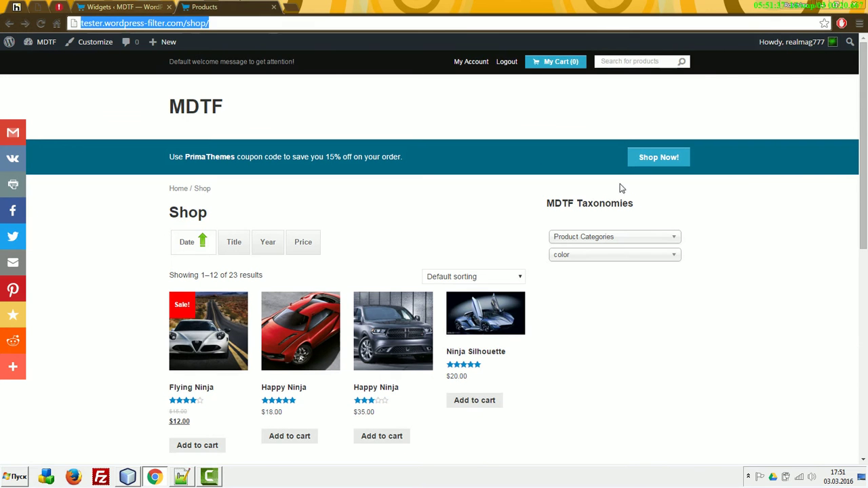
pyautogui.press('F5')
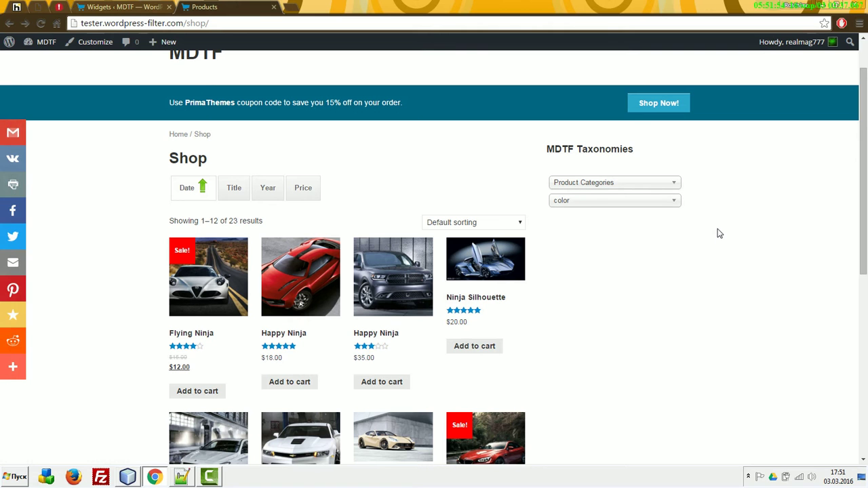
pyautogui.click(571, 203)
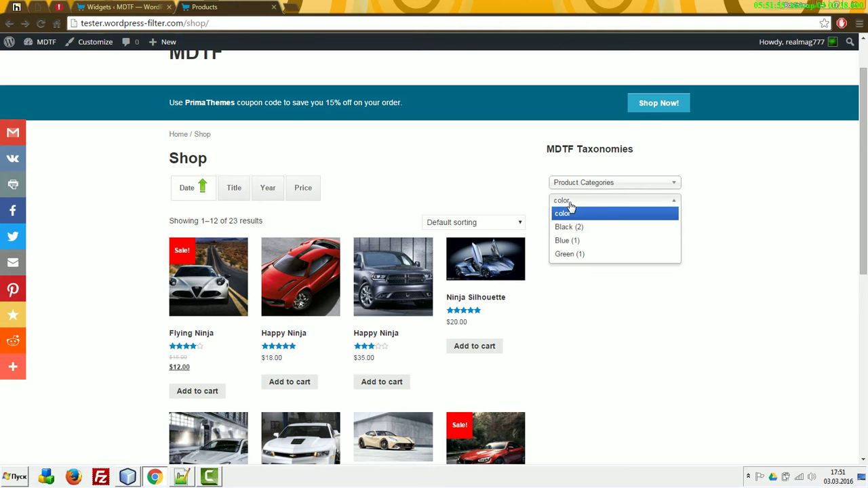
pyautogui.click(625, 232)
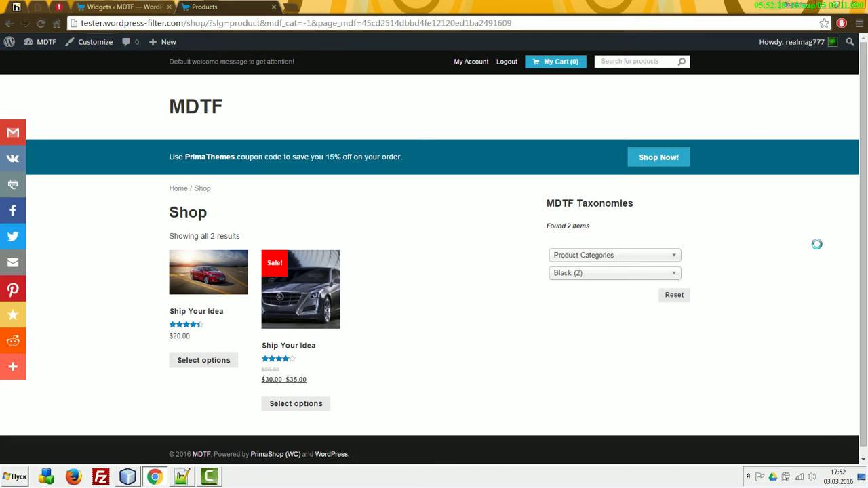
# Create a new MDTF filter section in the site admin and title it "~woo basic"
pyautogui.click(122, 7)
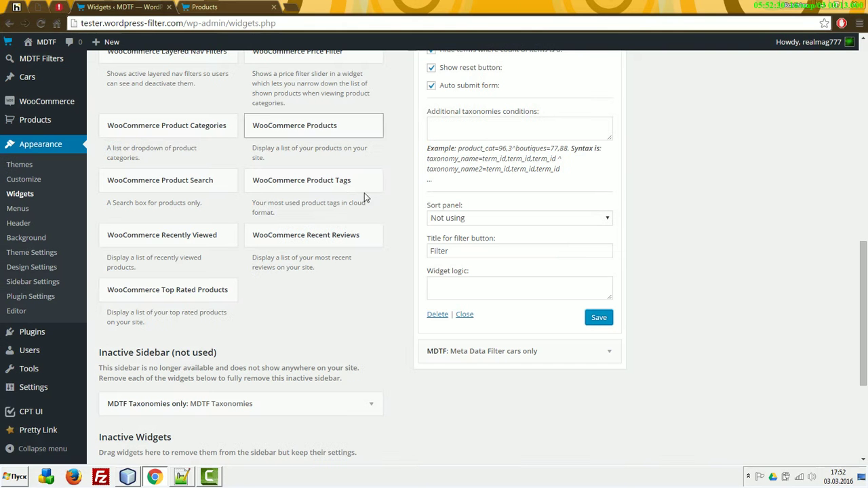
pyautogui.scroll(3, 283, 199)
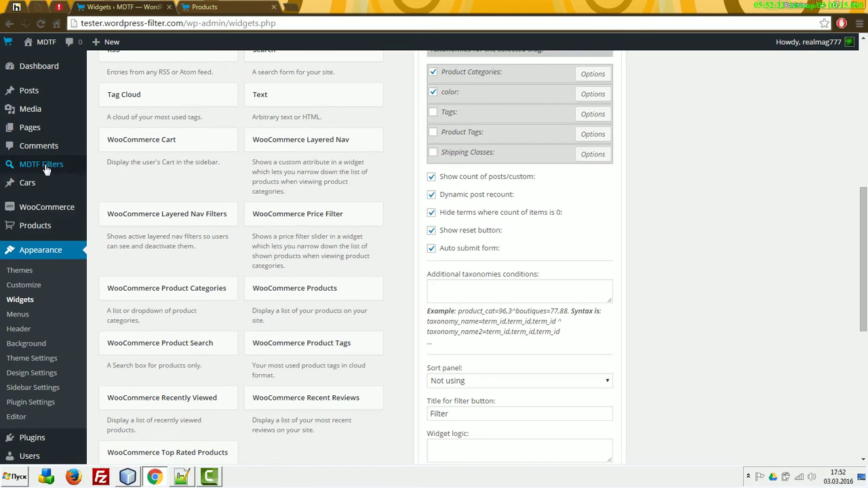
pyautogui.moveTo(61, 165)
pyautogui.click(107, 170)
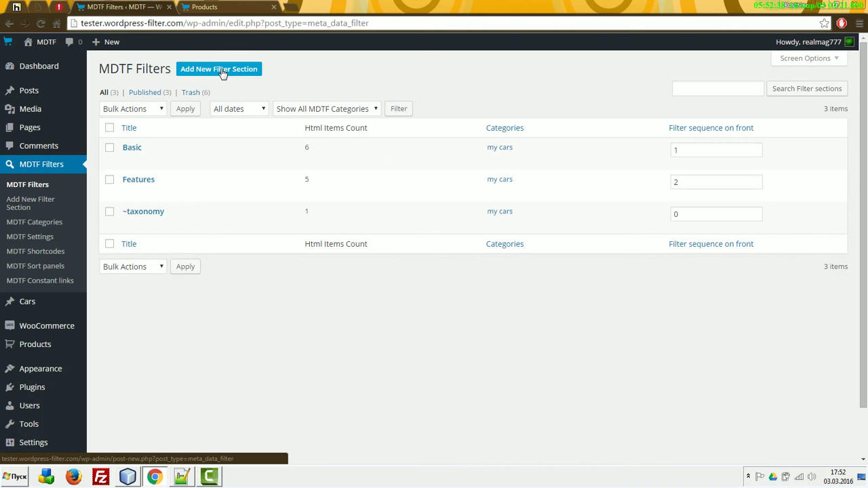
pyautogui.click(222, 73)
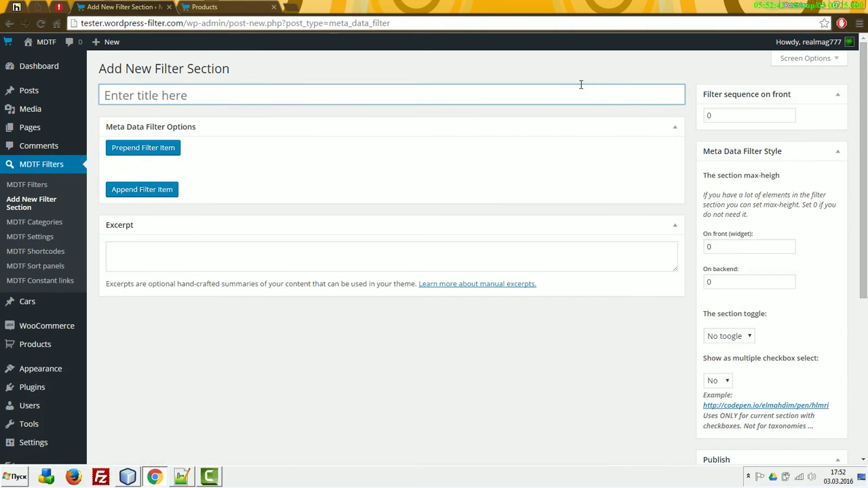
pyautogui.write('~')
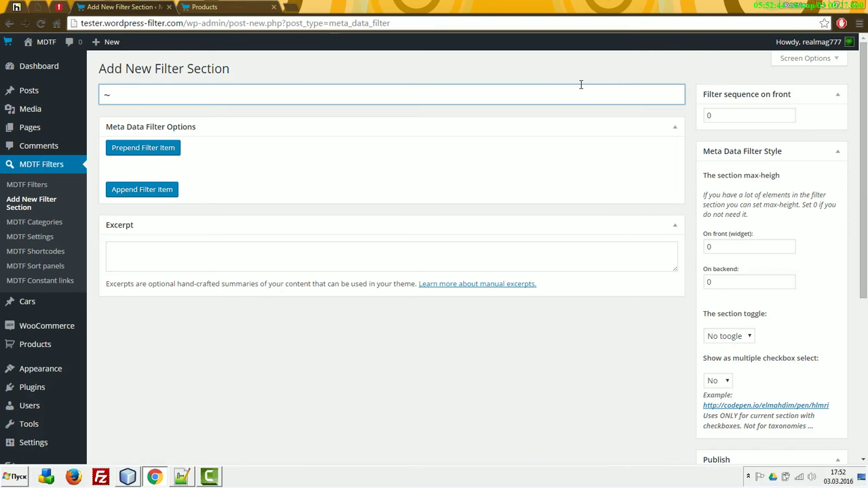
pyautogui.write('woo basic')
# Add a filter item named Price to the section and set its type to range slider
pyautogui.click(155, 147)
pyautogui.write('Price')
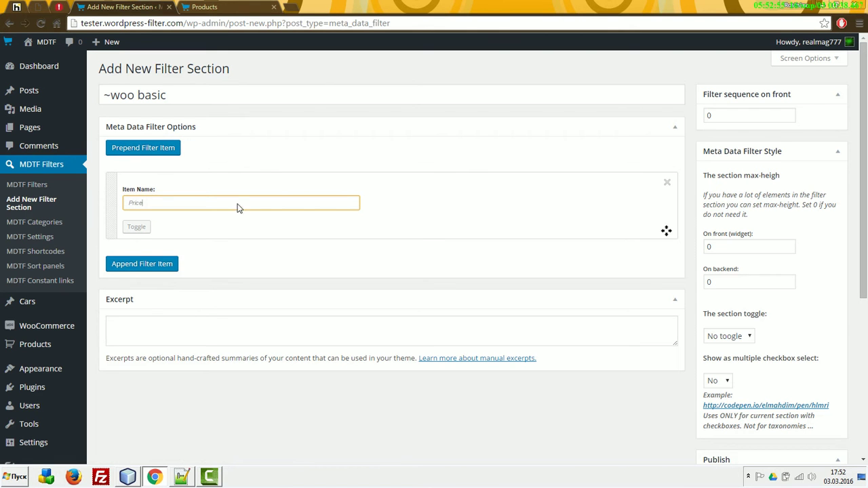
pyautogui.click(136, 227)
pyautogui.click(190, 260)
pyautogui.click(167, 285)
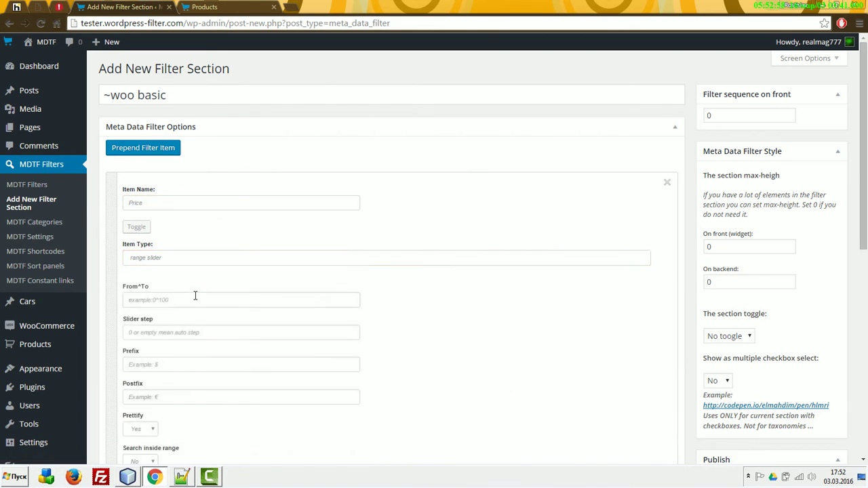
# Set the Price slider's From^To range to 0^35, checking the product prices on the shop page
pyautogui.scroll(-2, 204, 139)
pyautogui.click(229, 188)
pyautogui.write('0^')
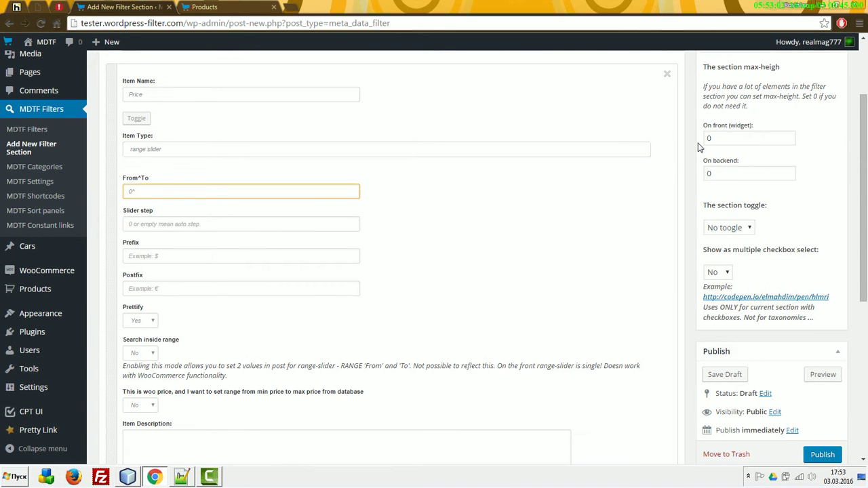
pyautogui.click(251, 6)
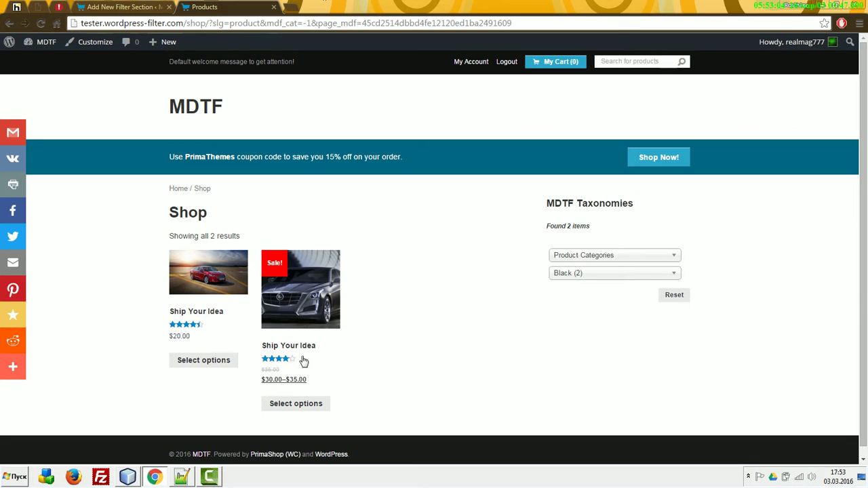
pyautogui.click(102, 6)
pyautogui.write('5')
# Set the Price slider's step to 1 and its prefix to $
pyautogui.click(164, 223)
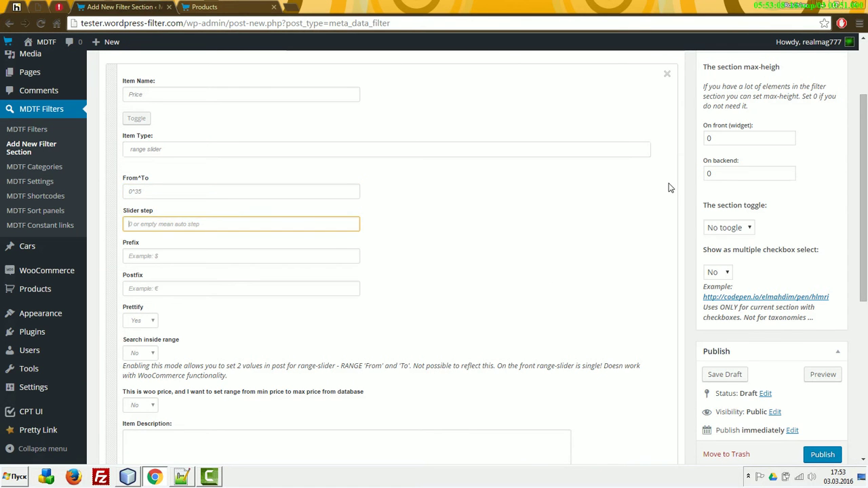
pyautogui.write('1')
pyautogui.scroll(-3, 427, 321)
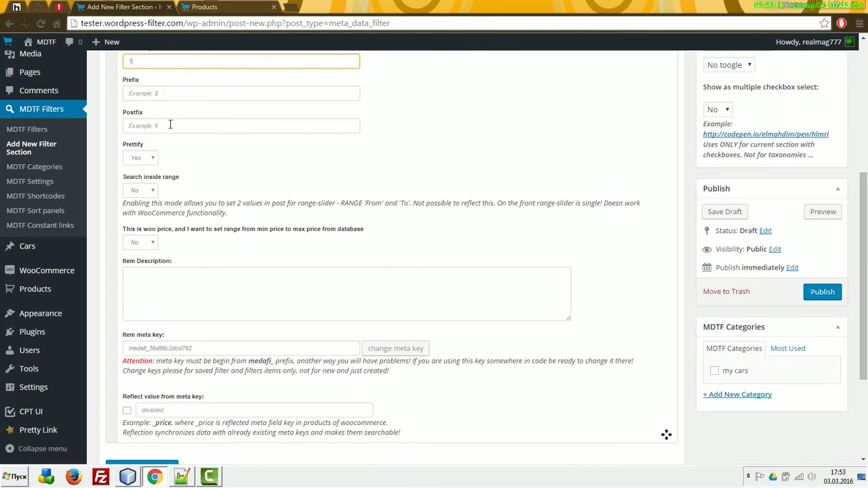
pyautogui.click(142, 89)
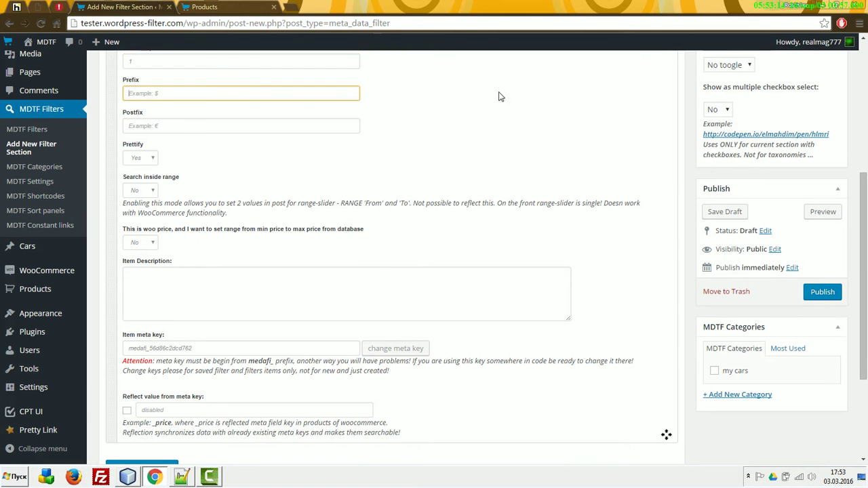
pyautogui.write('$')
# Set the option that takes the woo price range from the database's minimum and maximum prices to Yes
pyautogui.moveTo(122, 230); pyautogui.dragTo(367, 236)
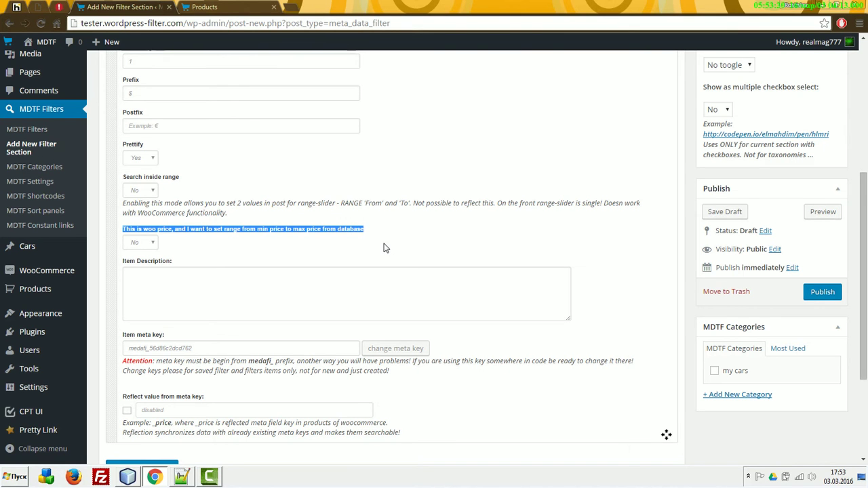
pyautogui.click(145, 242)
pyautogui.click(139, 263)
pyautogui.scroll(-2, 405, 228)
pyautogui.click(268, 129)
pyautogui.doubleClick(261, 121)
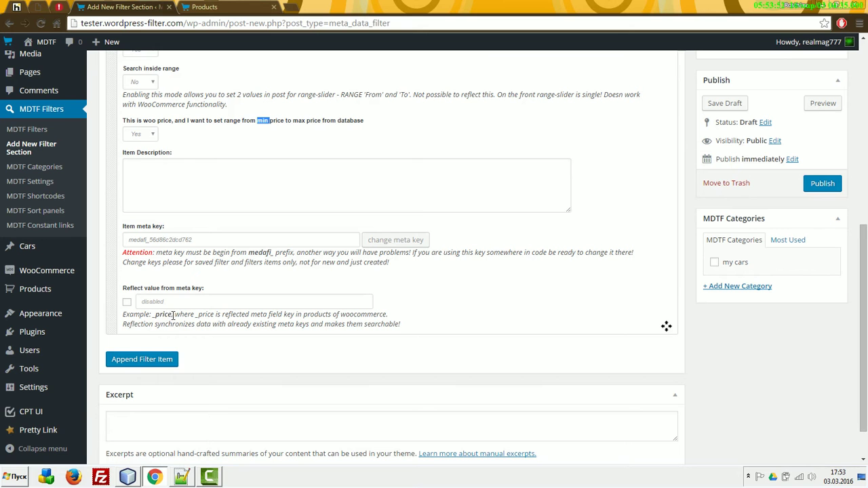
# Enable reflecting the Price item's value from a meta key and enter _price as the key
pyautogui.moveTo(171, 315); pyautogui.dragTo(152, 317)
pyautogui.hotkey('ctrl', 'c')
pyautogui.click(126, 303)
pyautogui.hotkey('ctrl', 'v')
pyautogui.moveTo(123, 316); pyautogui.dragTo(179, 316)
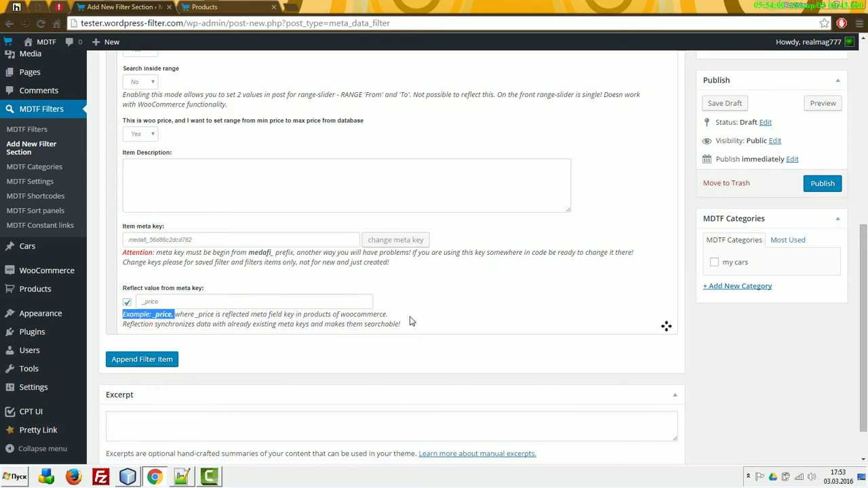
# Create the MDTF category "my woo shop" for the ~woo basic filter section and publish the section
pyautogui.click(729, 291)
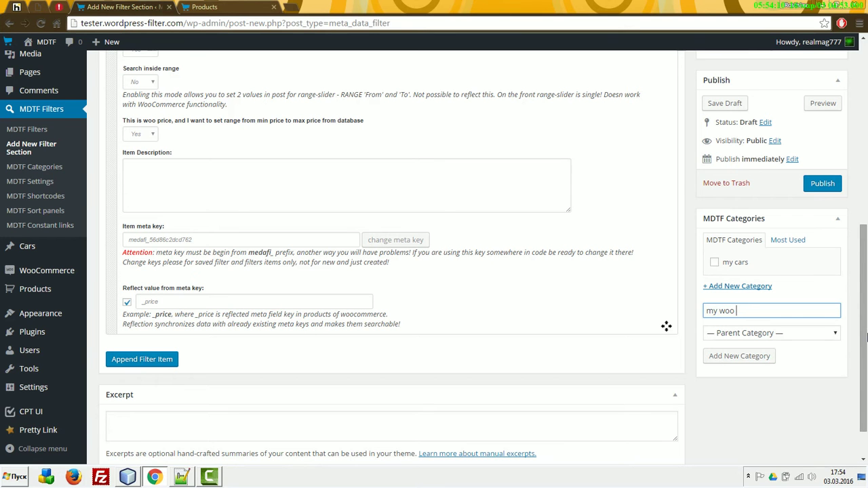
pyautogui.press('Return')
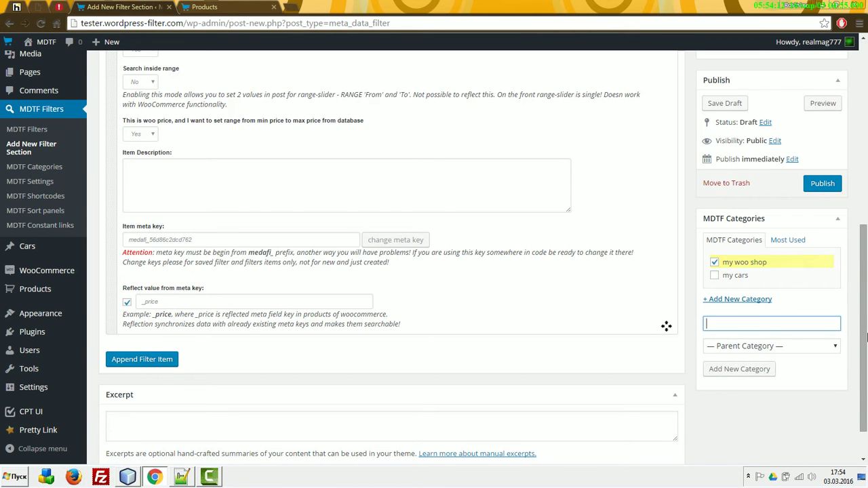
pyautogui.click(830, 182)
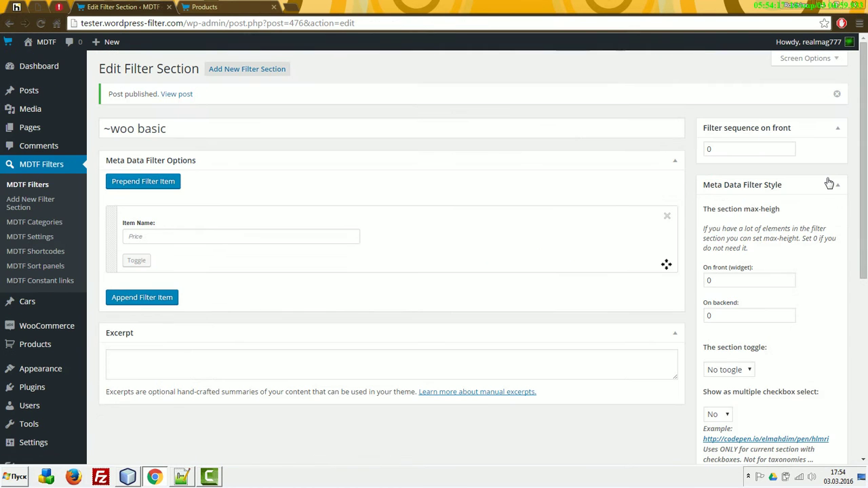
# Open the ~taxonomy filter section for editing and expand its taxonomy item
pyautogui.click(39, 186)
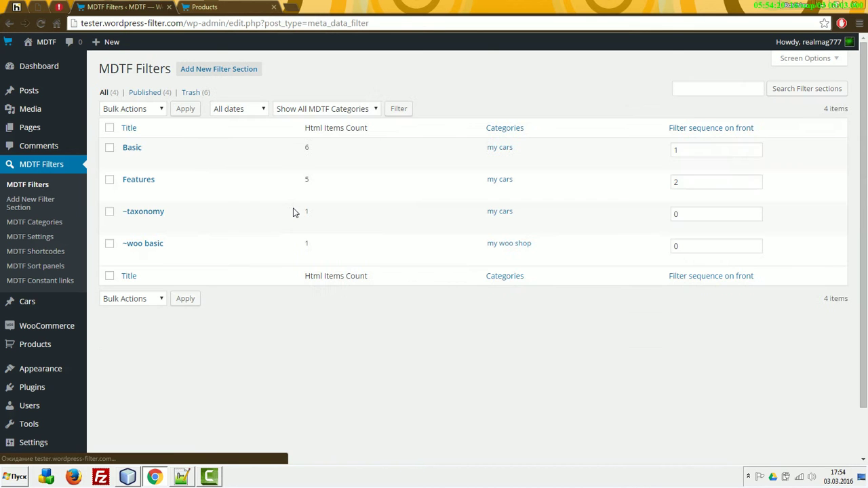
pyautogui.click(148, 213)
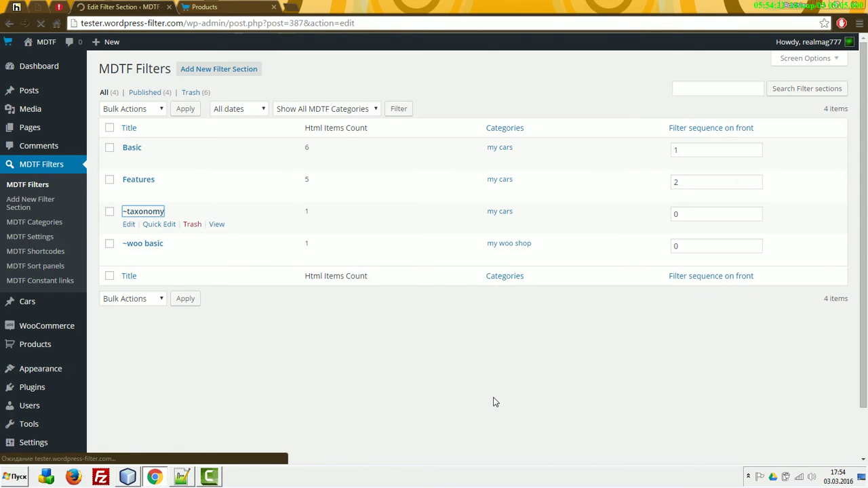
pyautogui.click(137, 228)
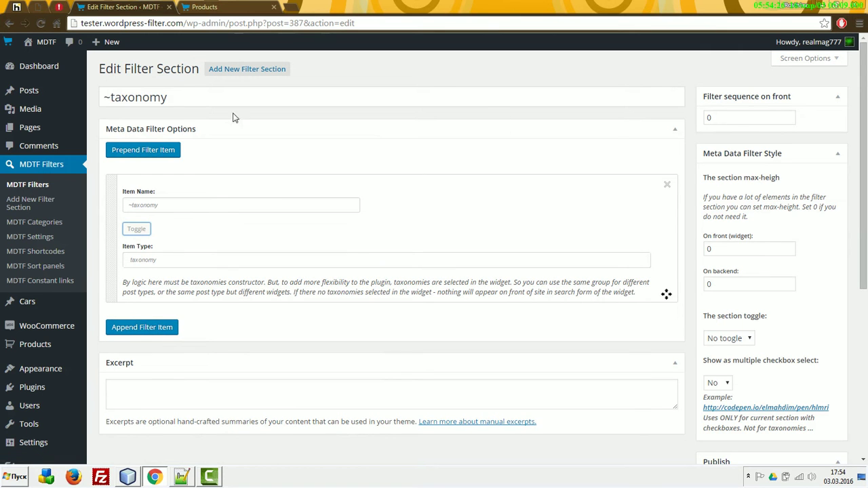
pyautogui.press('Tab')
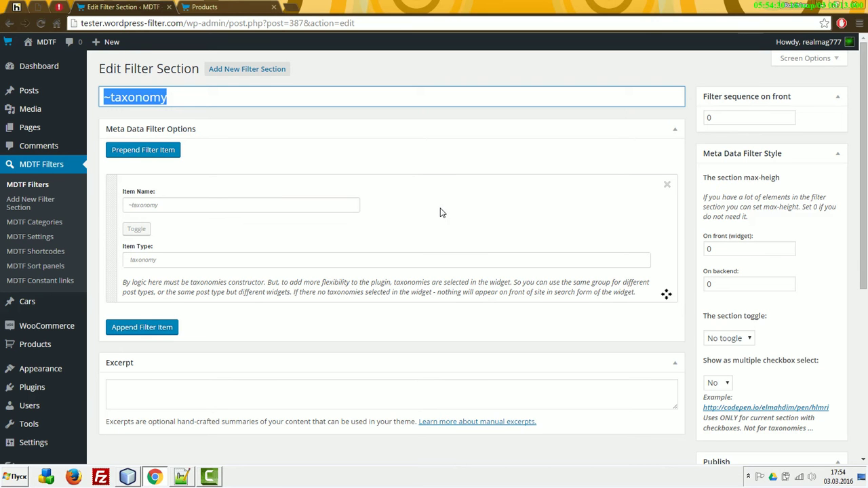
# Assign the ~taxonomy filter section to the my woo shop category as well and update it
pyautogui.scroll(-2, 461, 225)
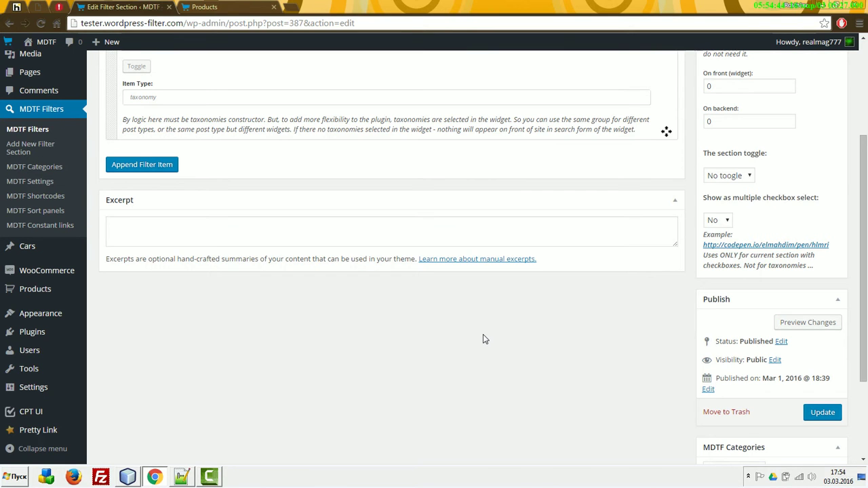
pyautogui.hotkey('shift', 'Tab')
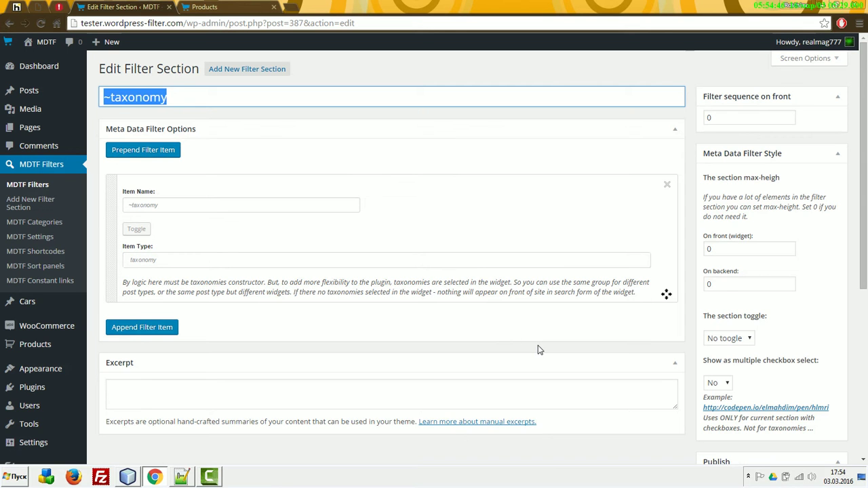
pyautogui.scroll(-4, 609, 373)
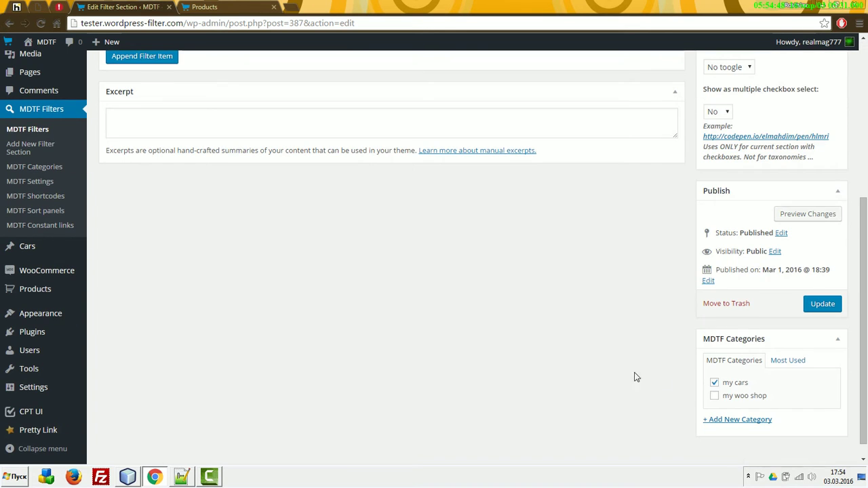
pyautogui.click(745, 399)
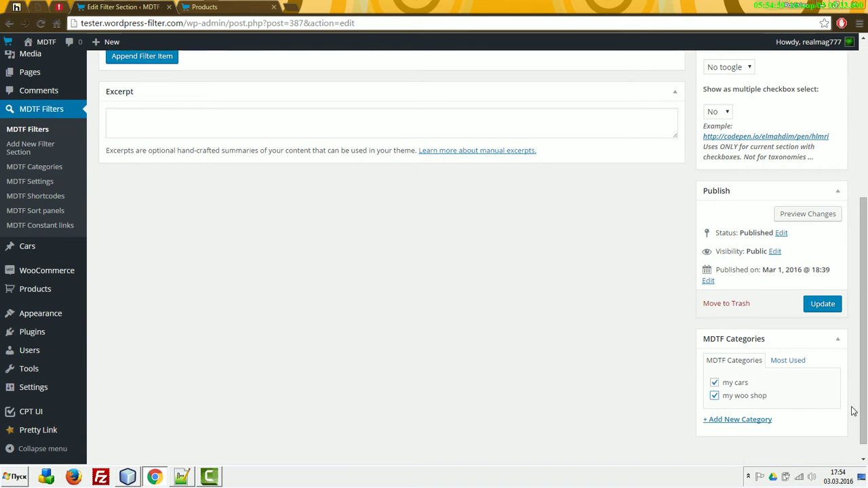
pyautogui.click(824, 305)
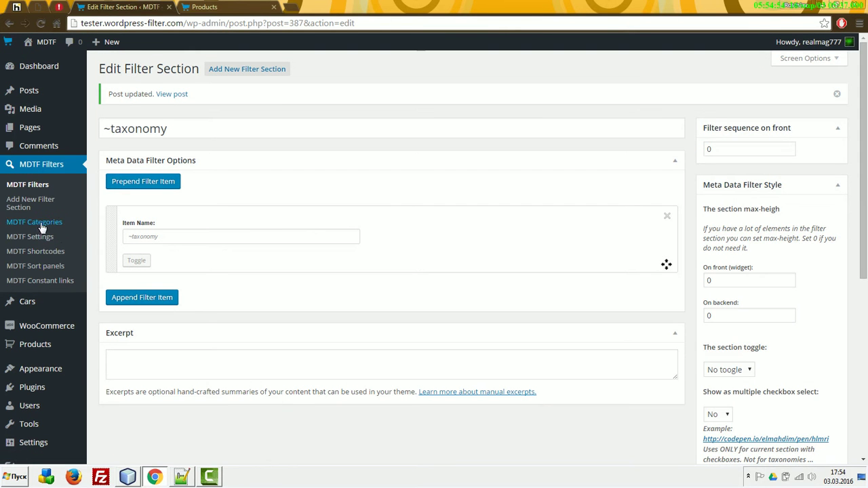
# Open the my woo shop filter category for editing and select its tag_ID in the page address
pyautogui.click(36, 224)
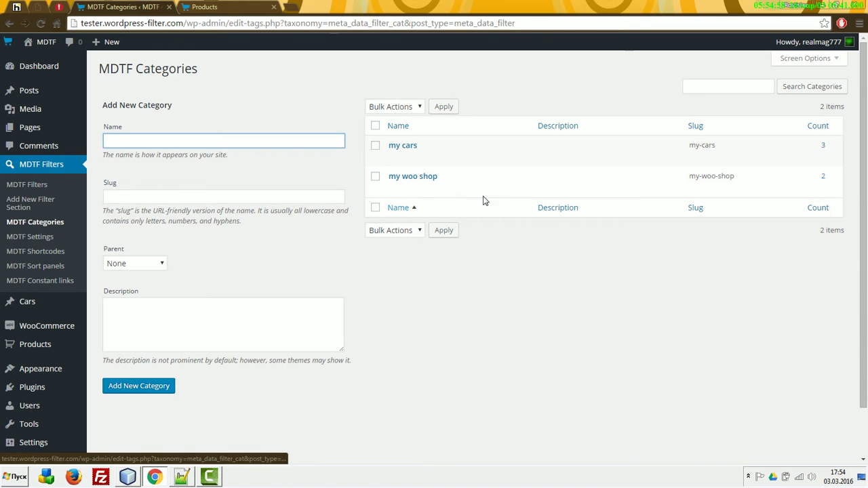
pyautogui.click(413, 177)
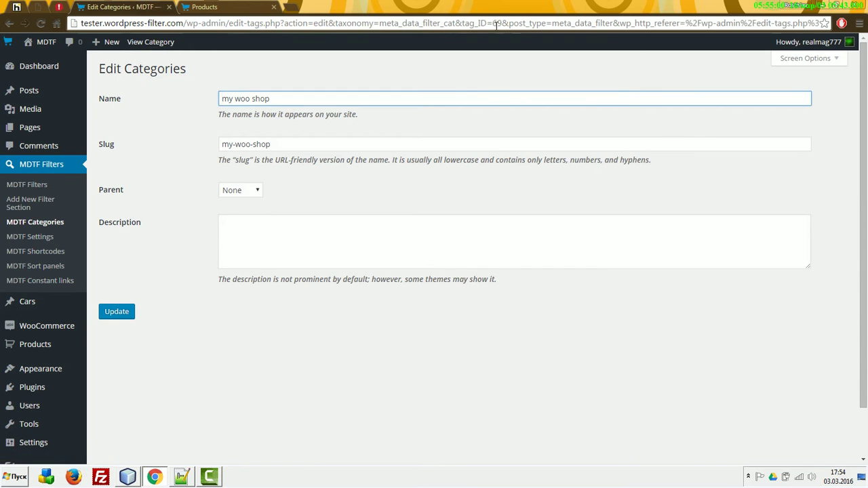
pyautogui.moveTo(493, 23); pyautogui.dragTo(503, 23)
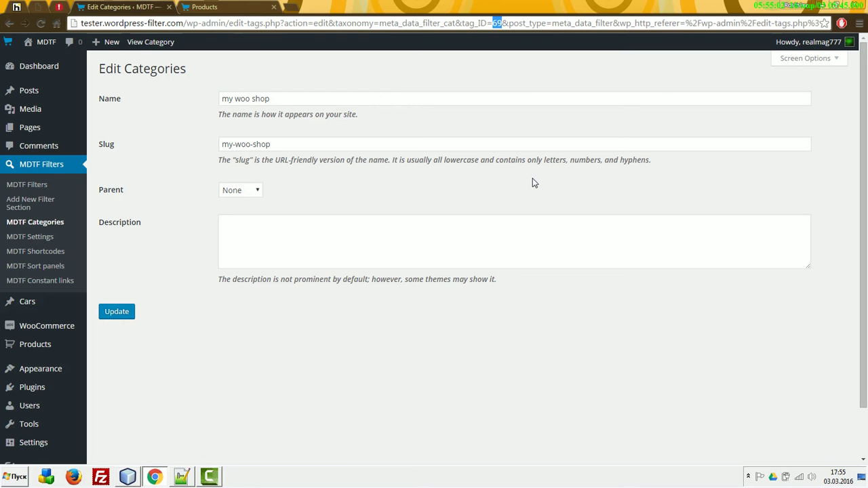
# Mass-assign the my woo shop filter-category ID to the product post type in the MDTF settings
pyautogui.click(38, 237)
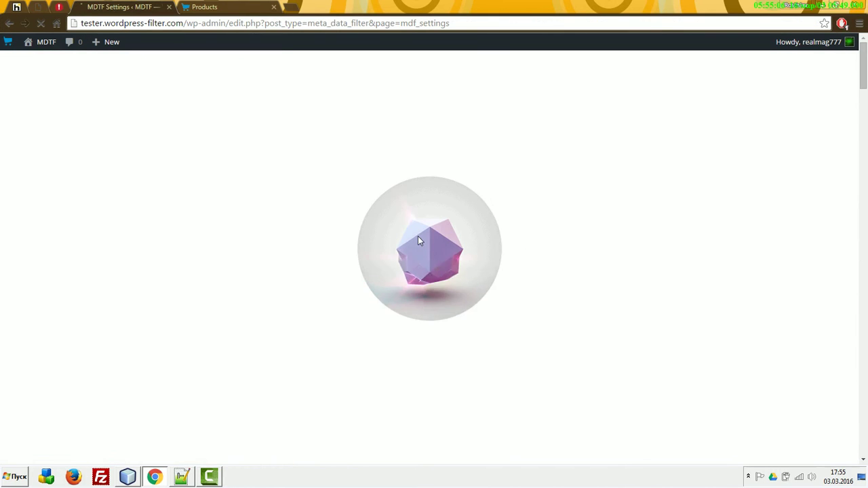
pyautogui.scroll(-1, 389, 234)
pyautogui.scroll(-6, 387, 231)
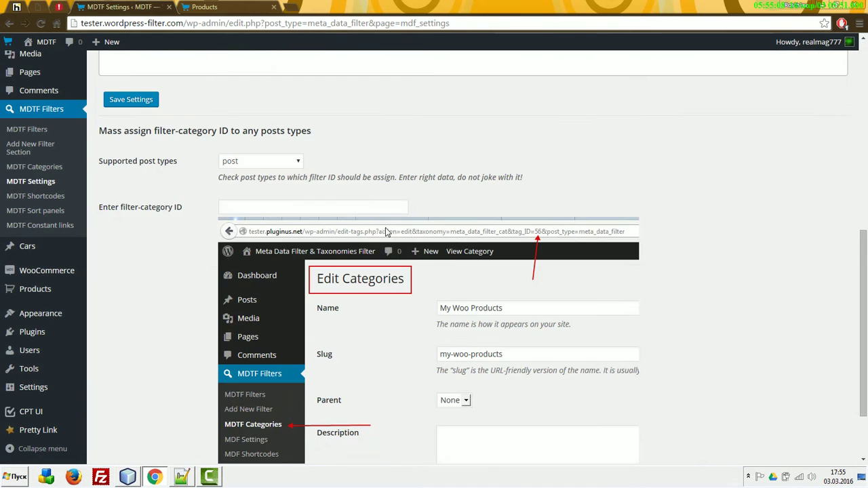
pyautogui.scroll(1, 339, 224)
pyautogui.click(255, 216)
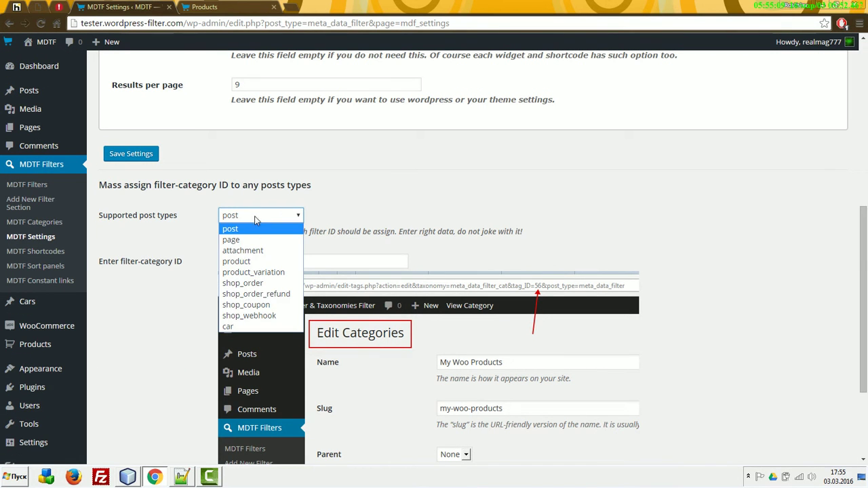
pyautogui.click(246, 263)
pyautogui.click(252, 261)
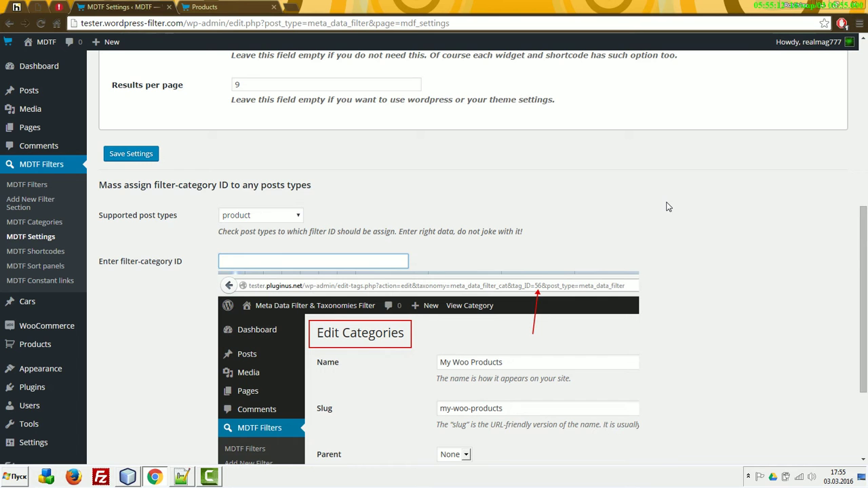
pyautogui.scroll(-2, 144, 393)
pyautogui.click(115, 405)
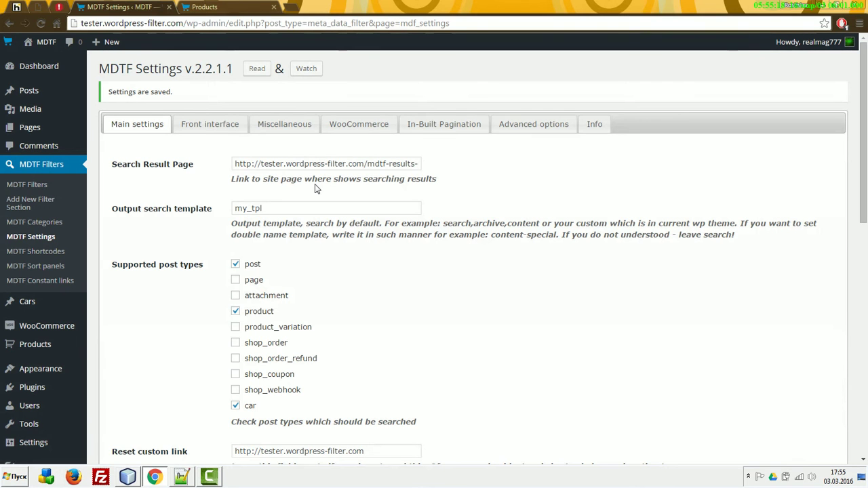
# Open the Woo Album #4 product and examine its ~taxonomy and ~woo basic filter options, including the reflected price
pyautogui.click(48, 348)
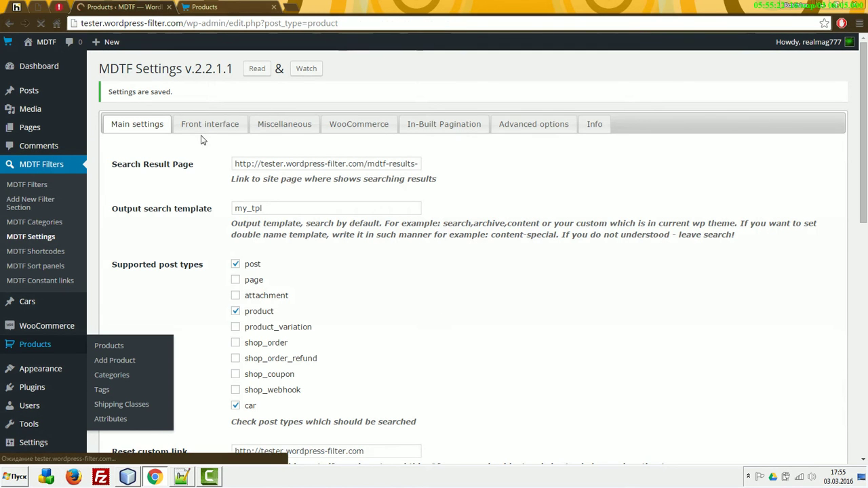
pyautogui.click(196, 191)
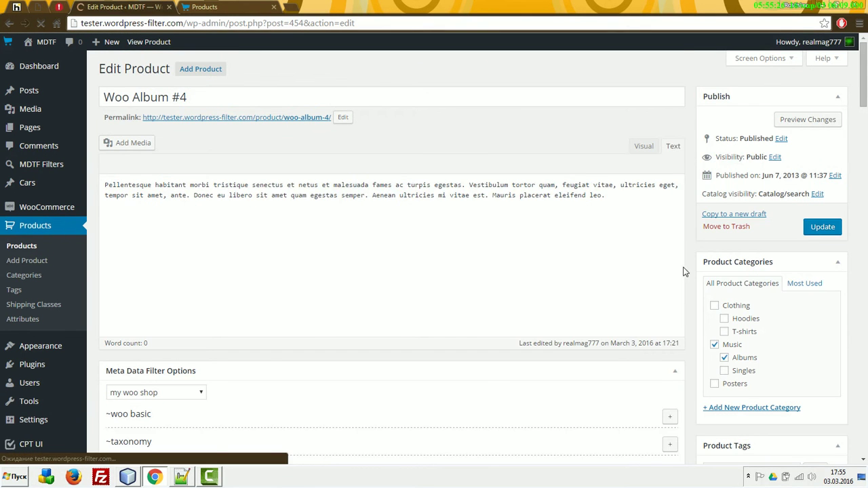
pyautogui.scroll(-3, 684, 267)
pyautogui.click(670, 242)
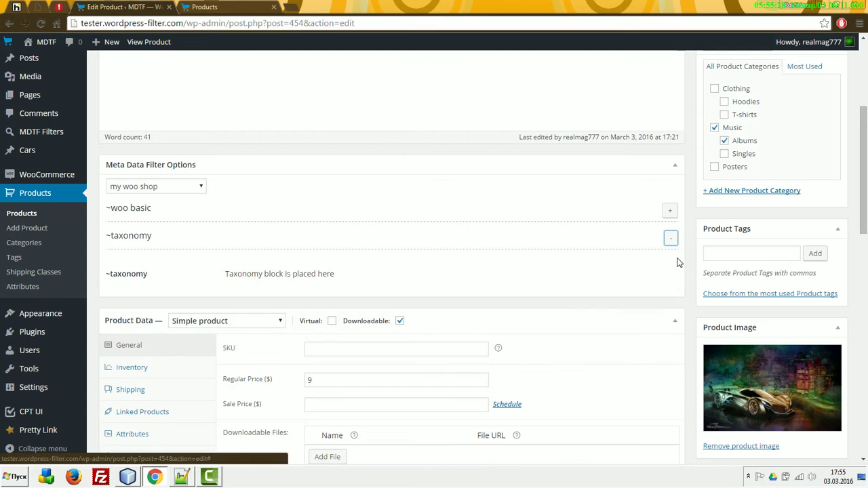
pyautogui.click(670, 212)
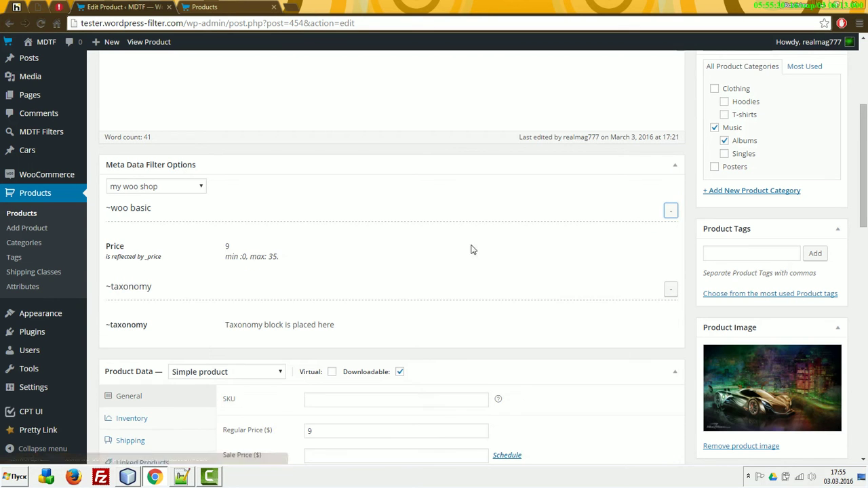
pyautogui.moveTo(226, 247); pyautogui.dragTo(393, 274)
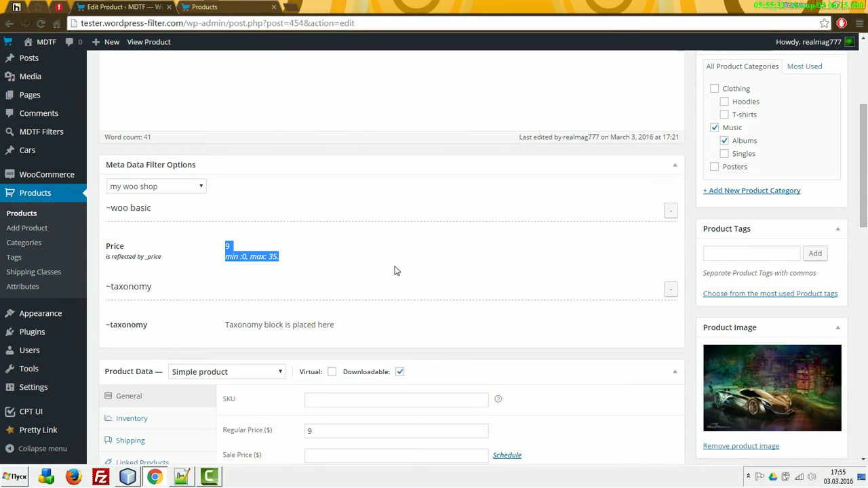
pyautogui.scroll(-2, 405, 277)
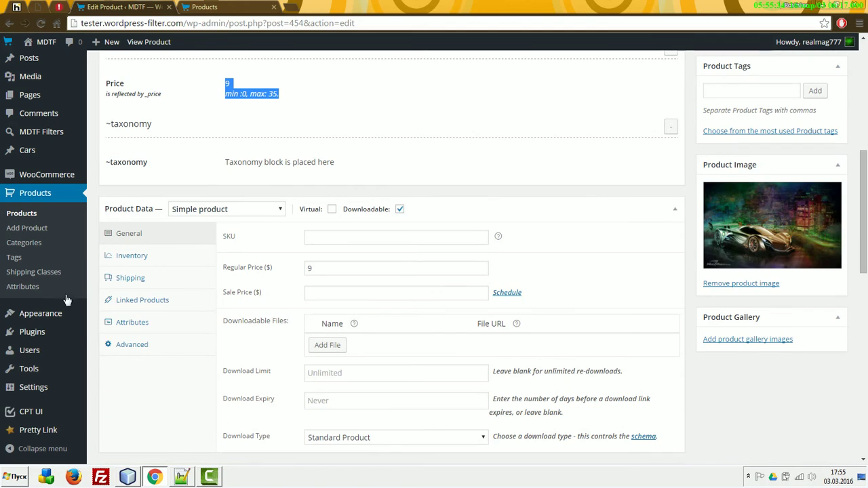
# Examine the settings of the Meta Data Filter cars only widget in the Main Sidebar, down to its last options
pyautogui.moveTo(44, 319)
pyautogui.click(111, 316)
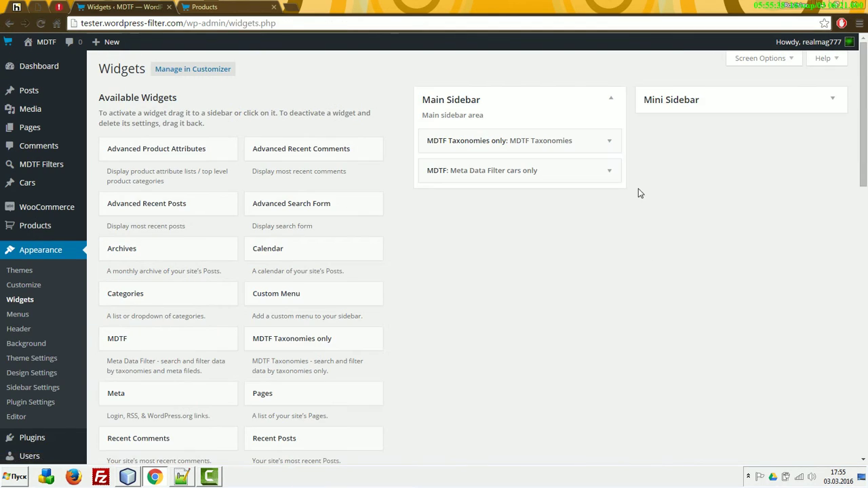
pyautogui.click(616, 173)
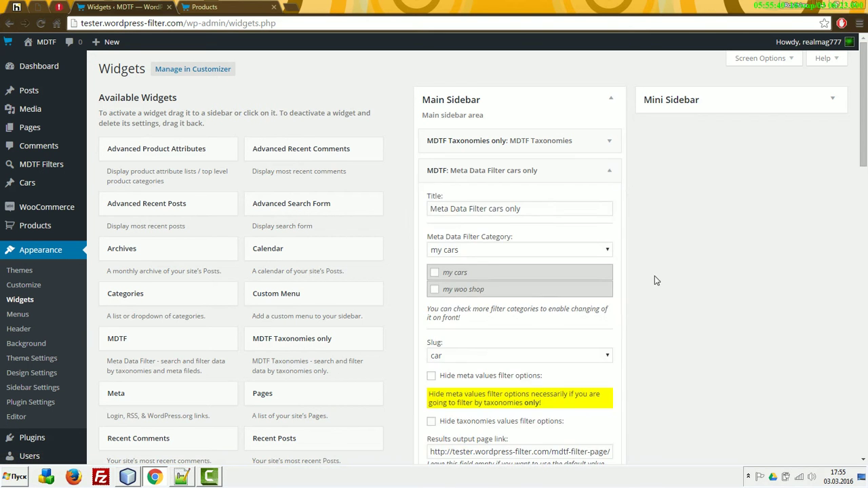
pyautogui.scroll(-10, 644, 268)
pyautogui.scroll(-3, 629, 261)
pyautogui.tripleClick(493, 272)
pyautogui.scroll(2, 674, 261)
pyautogui.scroll(-2, 673, 251)
pyautogui.scroll(12, 672, 252)
pyautogui.click(609, 170)
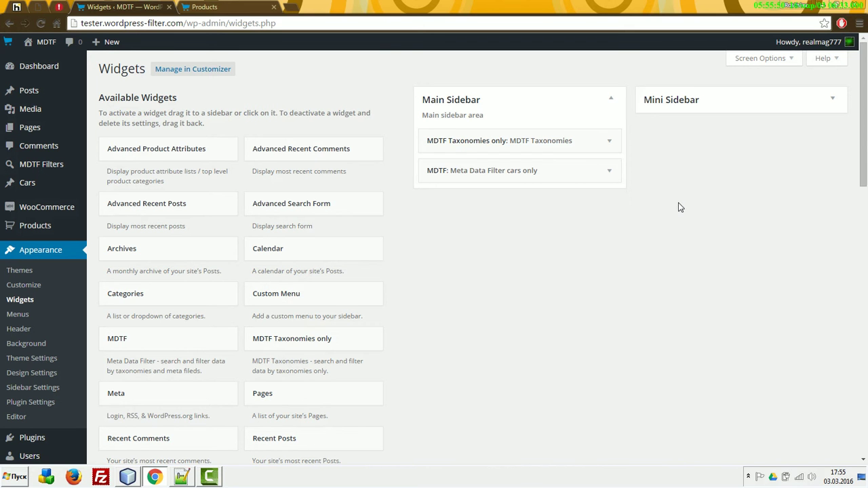
# Delete the MDTF Taxonomies only widget from the Main Sidebar
pyautogui.click(610, 140)
pyautogui.scroll(-15, 651, 303)
pyautogui.scroll(2, 674, 302)
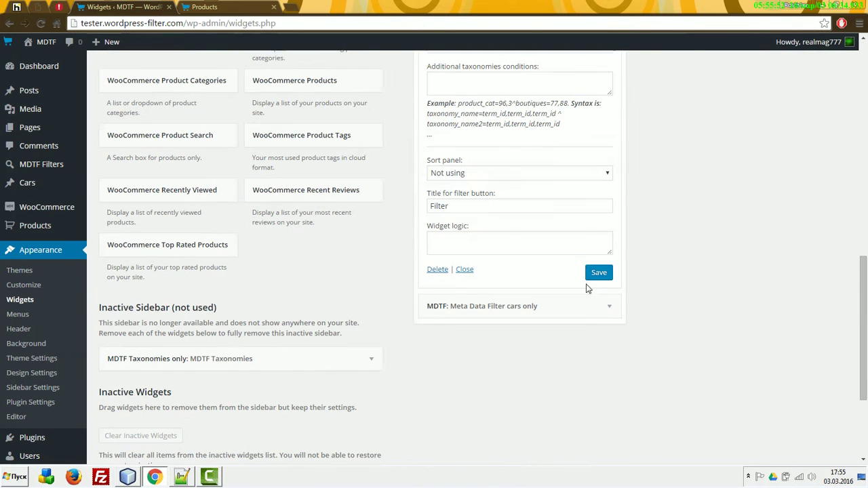
pyautogui.click(437, 269)
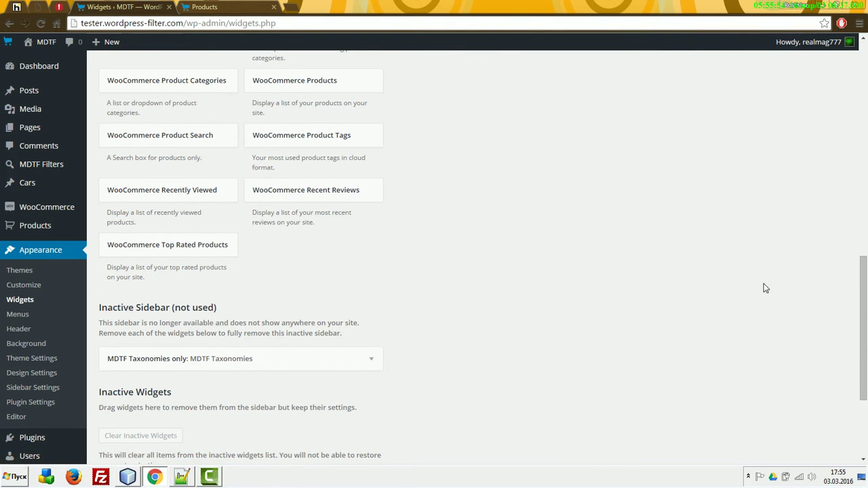
# Add an MDTF widget to the Main Sidebar and set its filter category to my woo shop and its slug to product
pyautogui.scroll(12, 746, 287)
pyautogui.moveTo(166, 339); pyautogui.dragTo(440, 140)
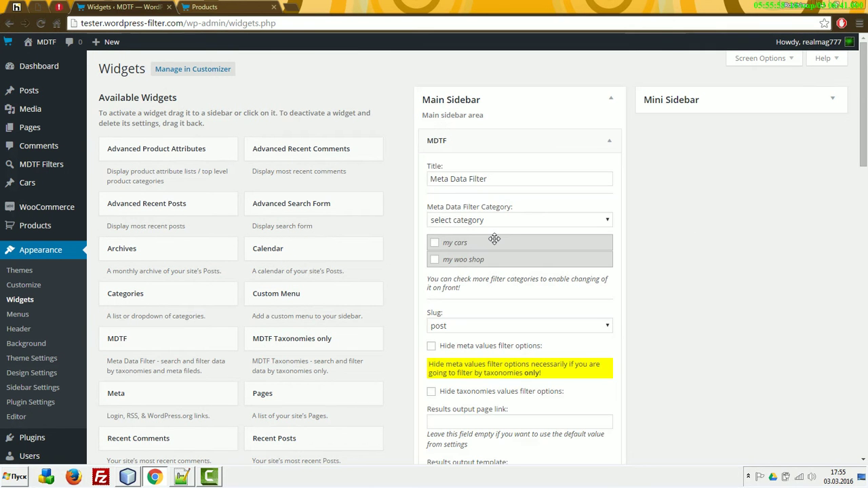
pyautogui.click(470, 221)
pyautogui.click(465, 254)
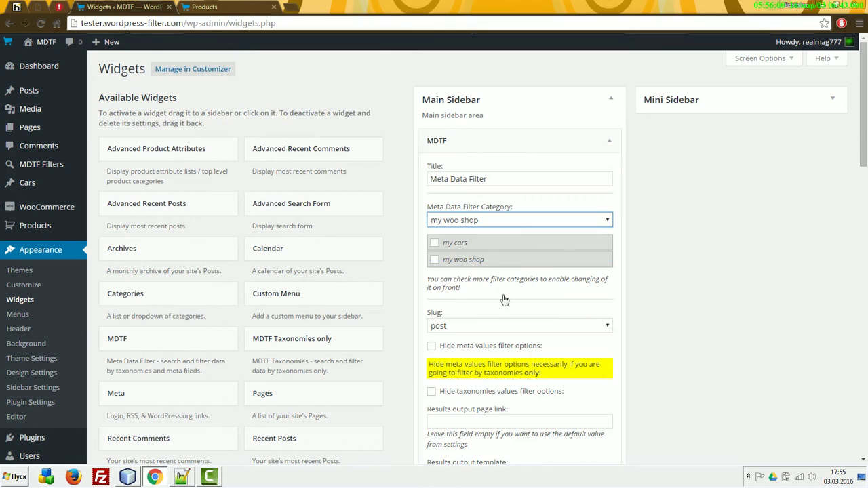
pyautogui.scroll(-2, 501, 299)
pyautogui.click(494, 217)
pyautogui.click(491, 241)
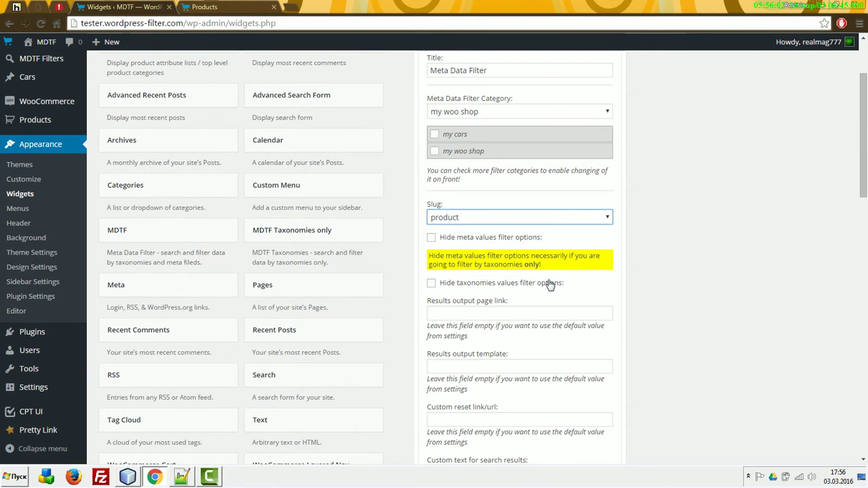
pyautogui.scroll(-3, 549, 285)
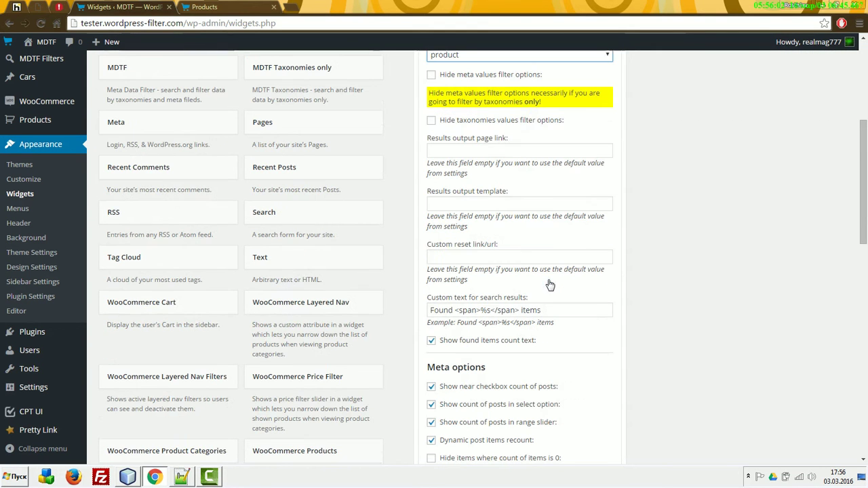
pyautogui.click(242, 4)
pyautogui.moveTo(75, 23); pyautogui.dragTo(206, 23)
pyautogui.hotkey('ctrl', 'c')
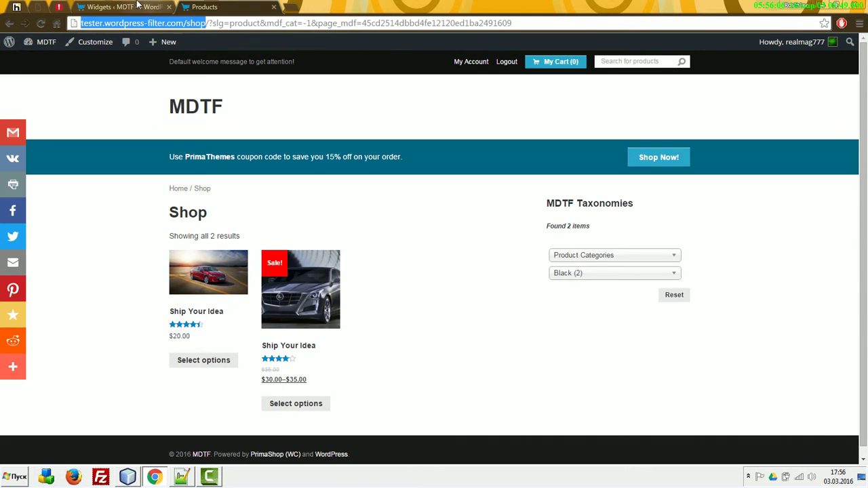
pyautogui.click(145, 6)
pyautogui.click(487, 150)
pyautogui.hotkey('ctrl', 'v')
pyautogui.click(453, 201)
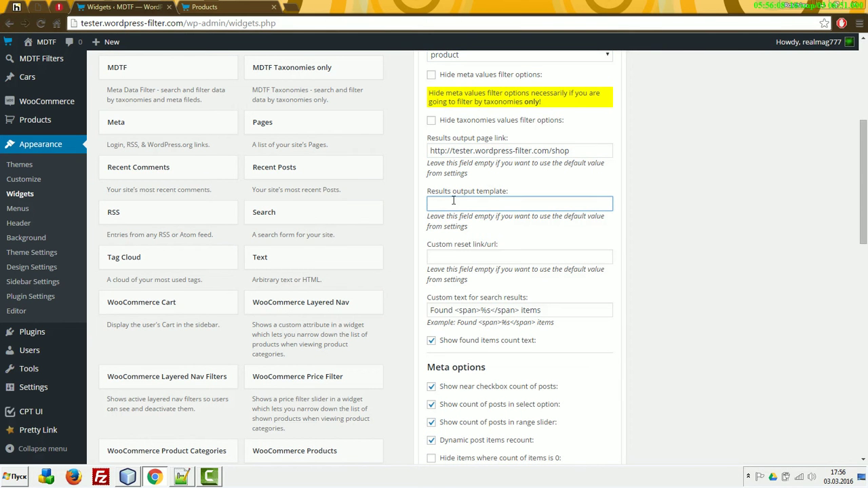
pyautogui.click(497, 258)
pyautogui.hotkey('ctrl', 'v')
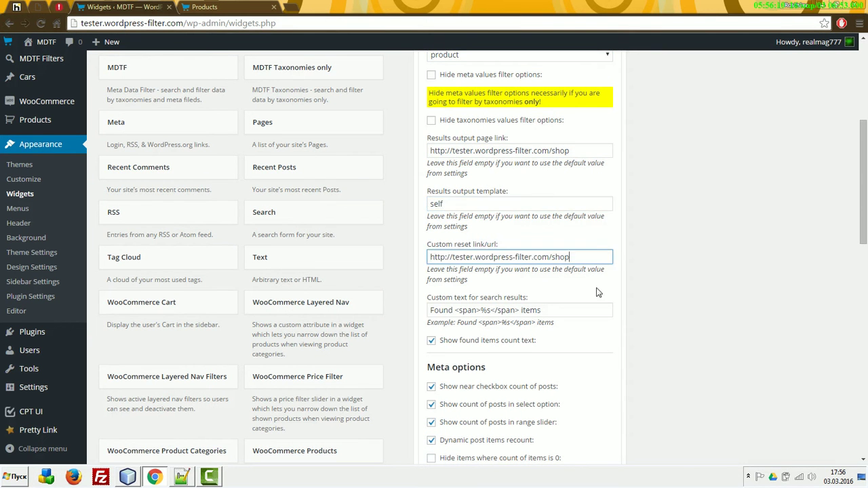
pyautogui.scroll(-10, 599, 258)
pyautogui.click(598, 354)
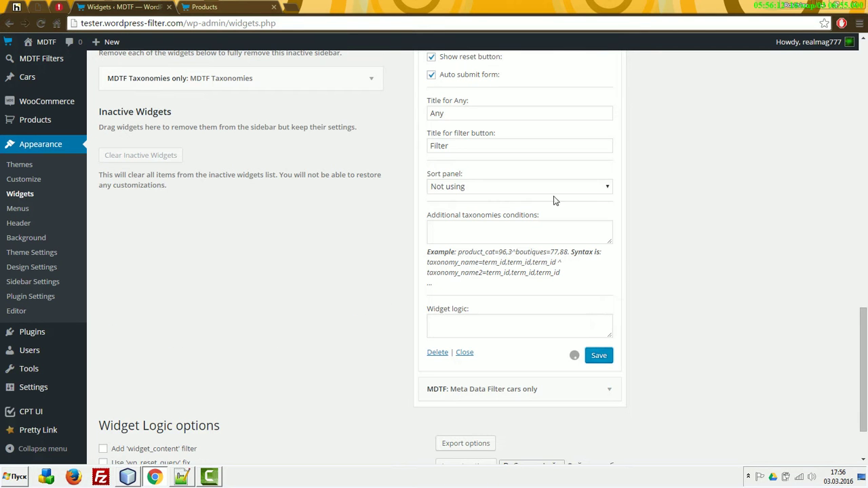
# Enable the color and Product Categories taxonomies in the widget's taxonomies options
pyautogui.scroll(3, 583, 167)
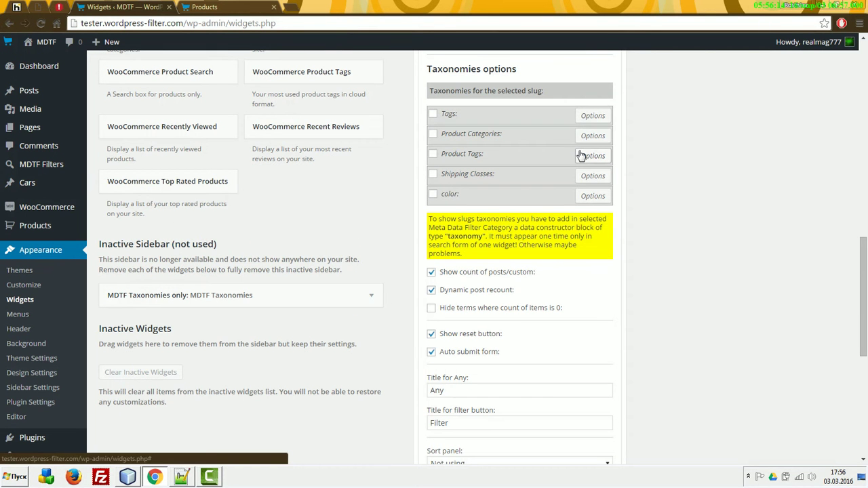
pyautogui.click(451, 196)
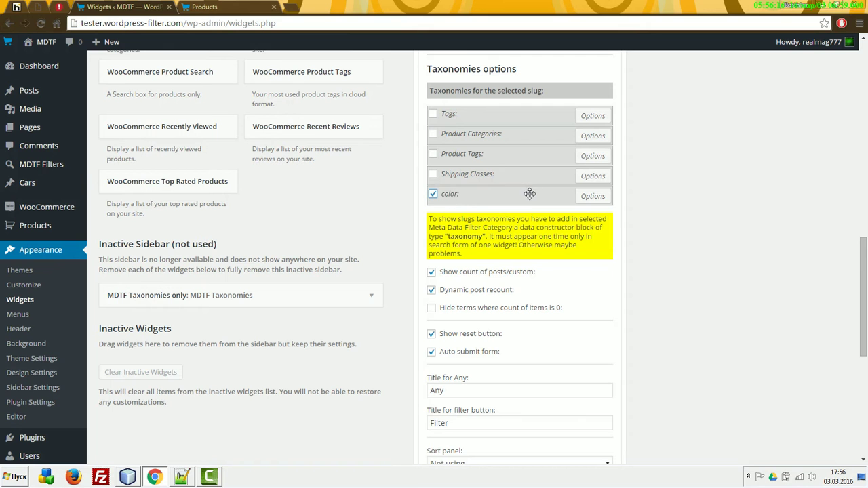
pyautogui.click(475, 136)
# Fill in the widget's custom text for search results with "Found <span>%s</span> items"
pyautogui.scroll(4, 622, 230)
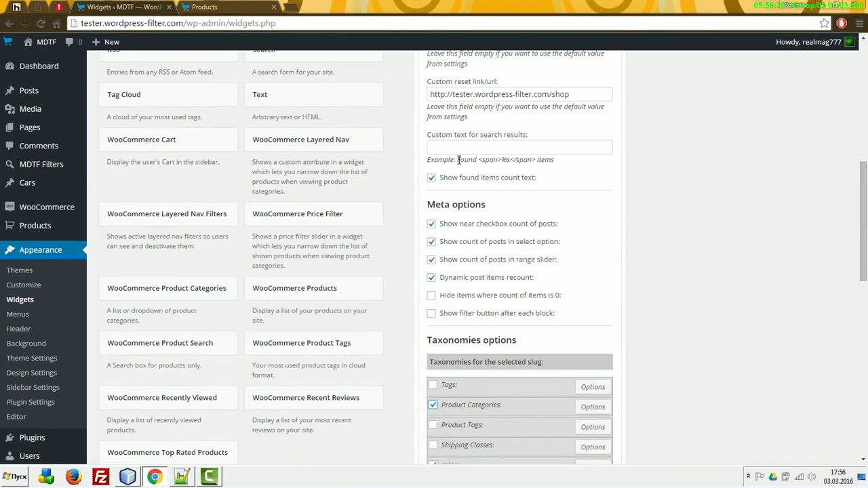
pyautogui.moveTo(459, 160); pyautogui.dragTo(626, 161)
pyautogui.click(513, 152)
pyautogui.moveTo(458, 160); pyautogui.dragTo(562, 158)
pyautogui.click(543, 141)
pyautogui.write('Found <span>%s</span> items')
# Enable hiding taxonomy terms where the count of items is 0, and save the widget
pyautogui.scroll(-4, 590, 206)
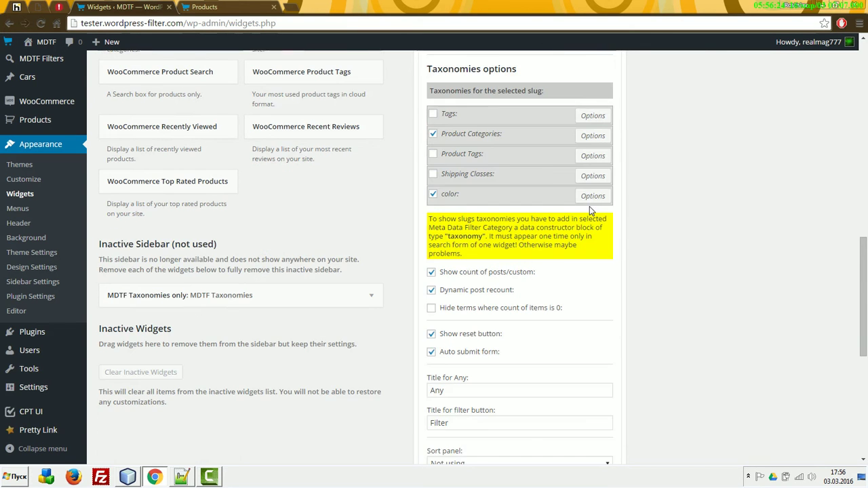
pyautogui.scroll(-1, 589, 206)
pyautogui.click(517, 253)
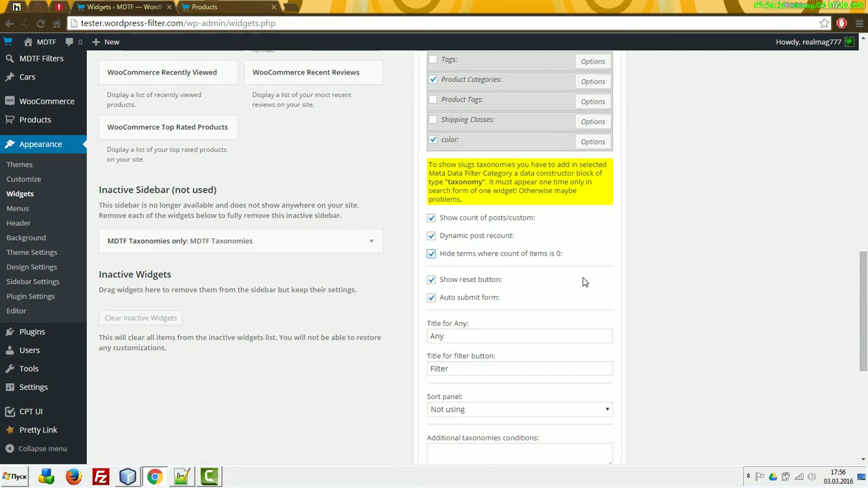
pyautogui.scroll(-4, 584, 282)
pyautogui.click(600, 361)
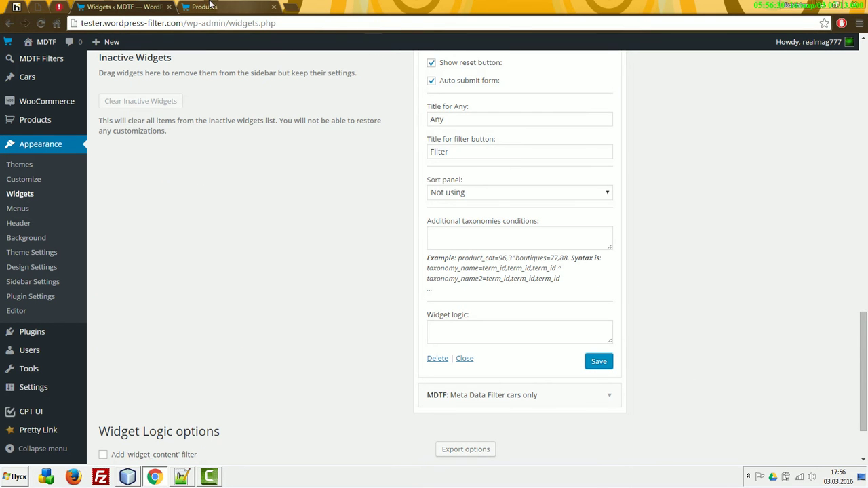
# Reset the filter on the shop page and test the price slider with a range of 17 to 27
pyautogui.click(236, 5)
pyautogui.click(671, 295)
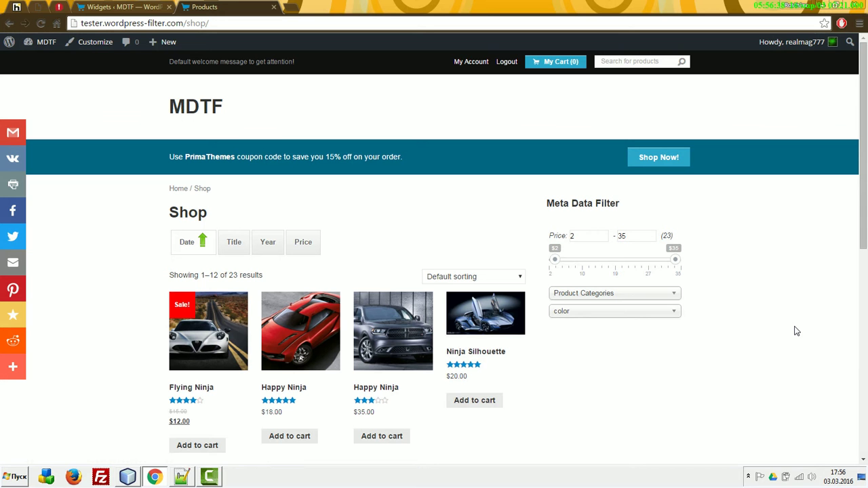
pyautogui.moveTo(555, 261); pyautogui.dragTo(610, 264)
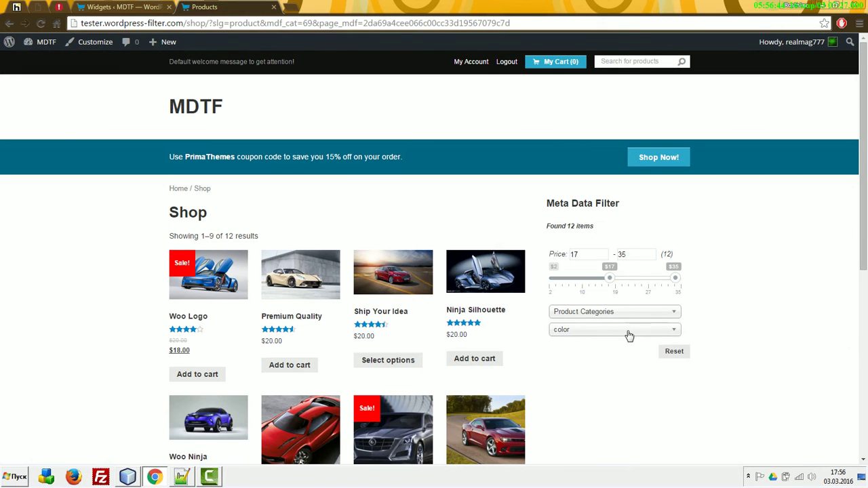
pyautogui.click(629, 336)
pyautogui.click(675, 312)
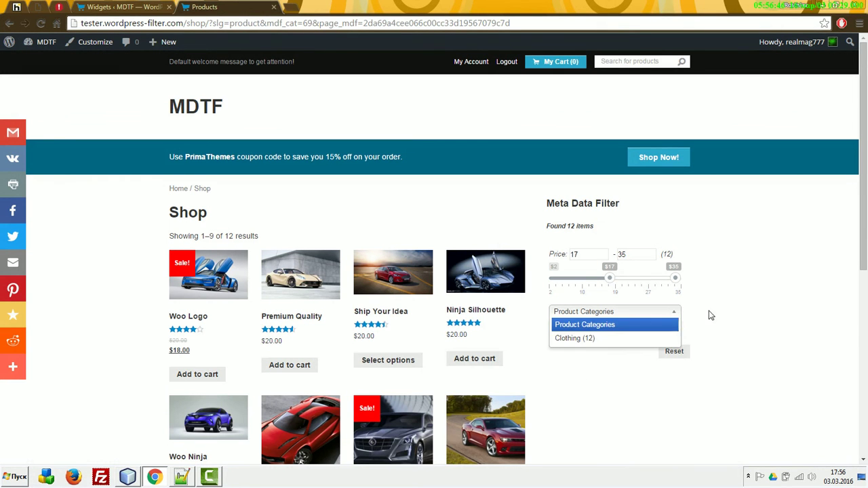
pyautogui.click(680, 289)
pyautogui.moveTo(675, 278); pyautogui.dragTo(649, 280)
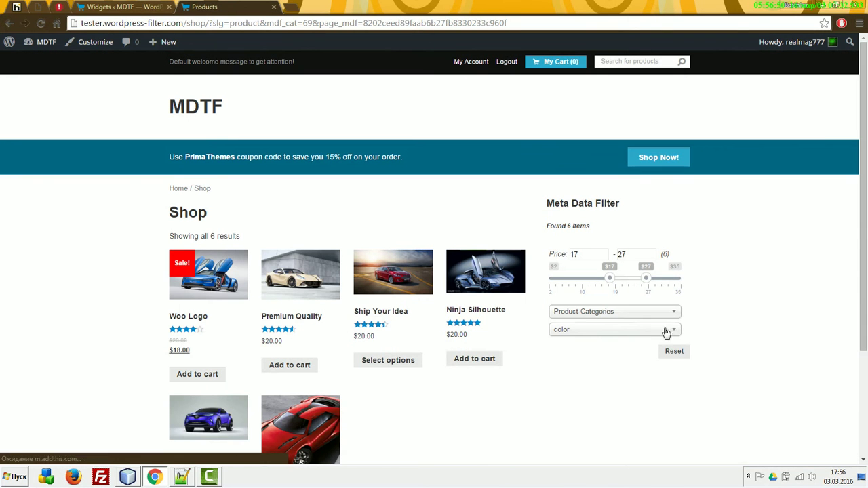
# Test filtering the shop products by Clothing, T-shirts and the color Black, and reset the filter
pyautogui.click(622, 313)
pyautogui.click(592, 339)
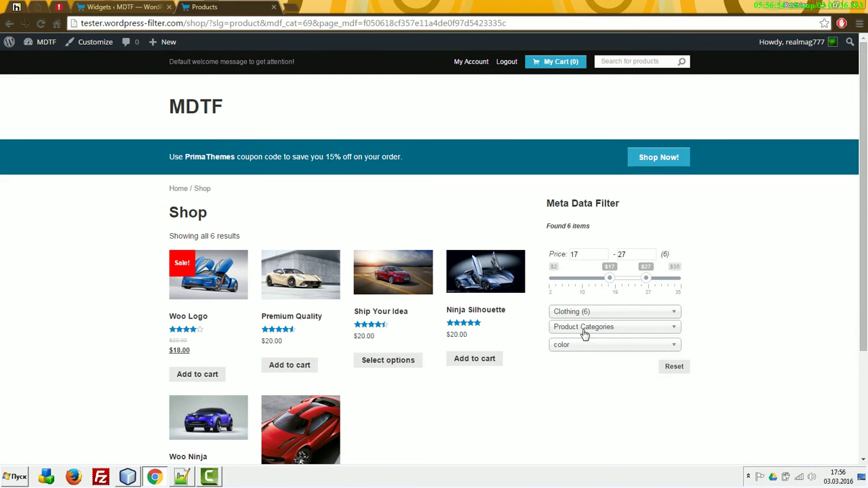
pyautogui.click(584, 335)
pyautogui.click(583, 353)
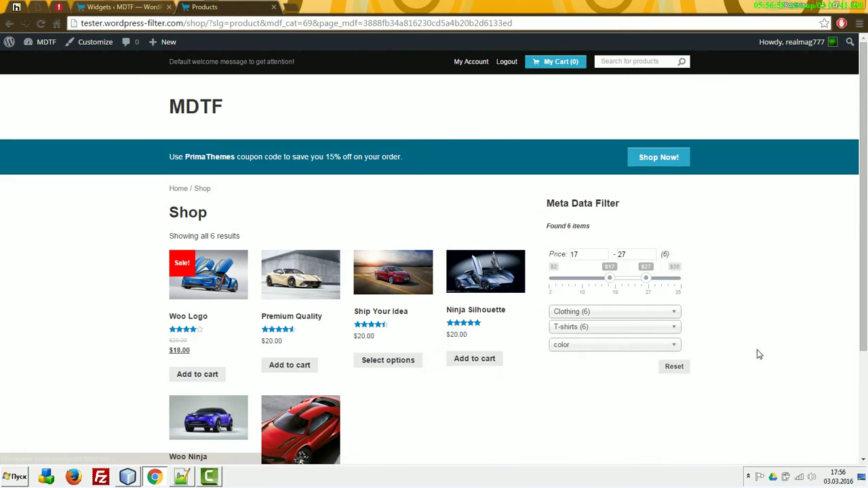
pyautogui.click(587, 344)
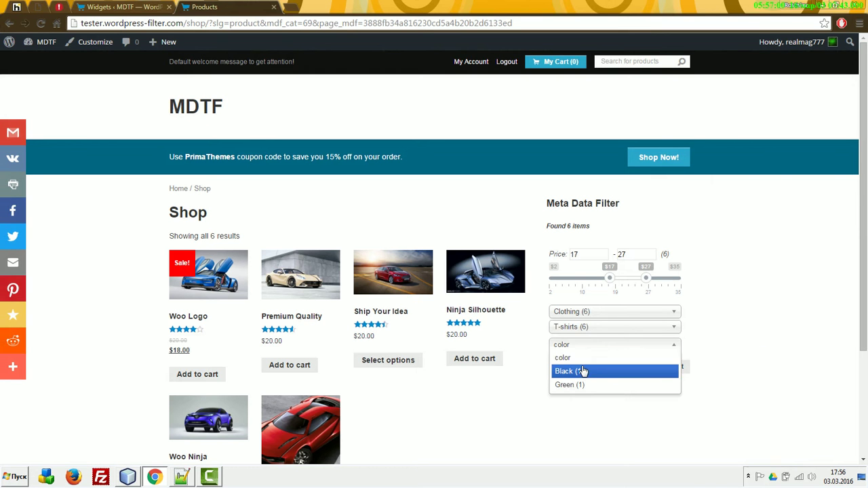
pyautogui.click(583, 371)
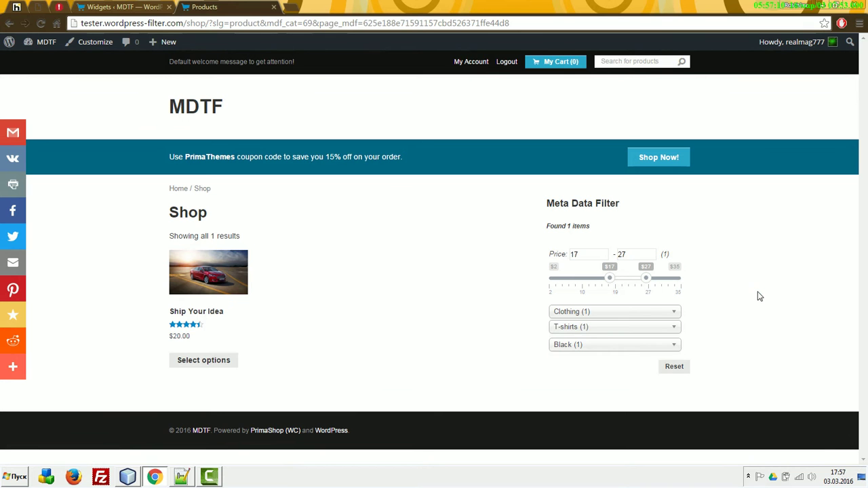
pyautogui.click(672, 368)
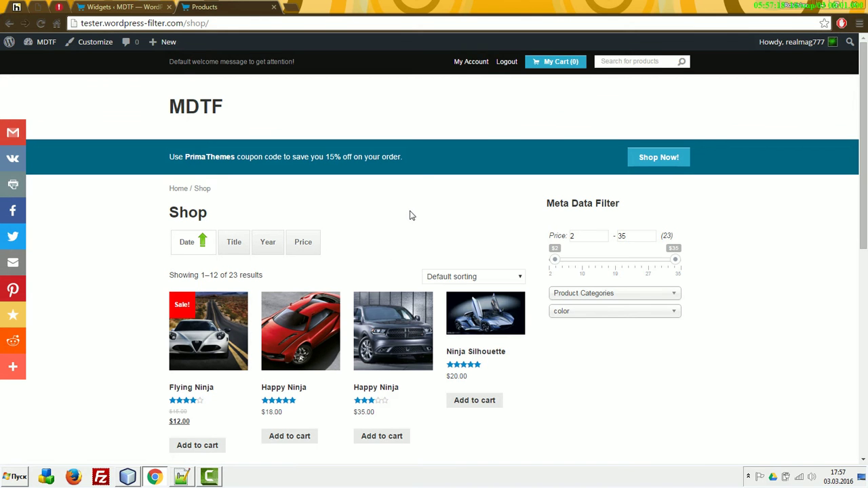
# Start a new MDTF sort panel titled woo shop
pyautogui.click(115, 7)
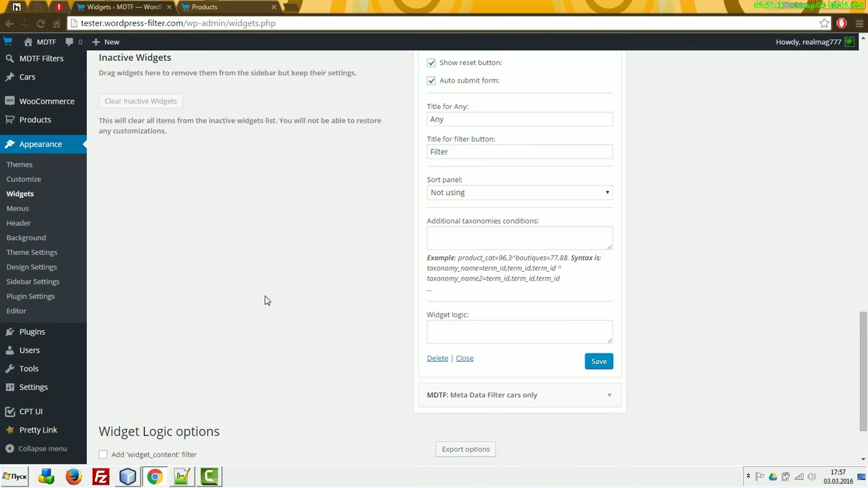
pyautogui.scroll(3, 267, 299)
pyautogui.moveTo(61, 166)
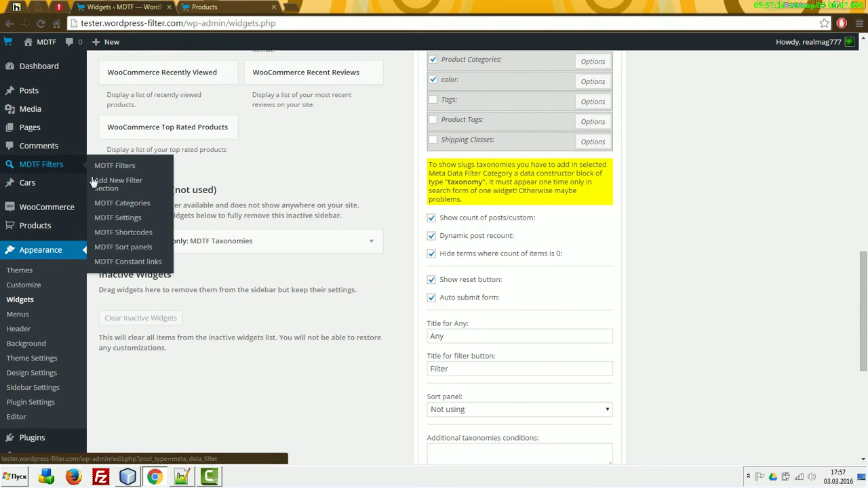
pyautogui.click(120, 251)
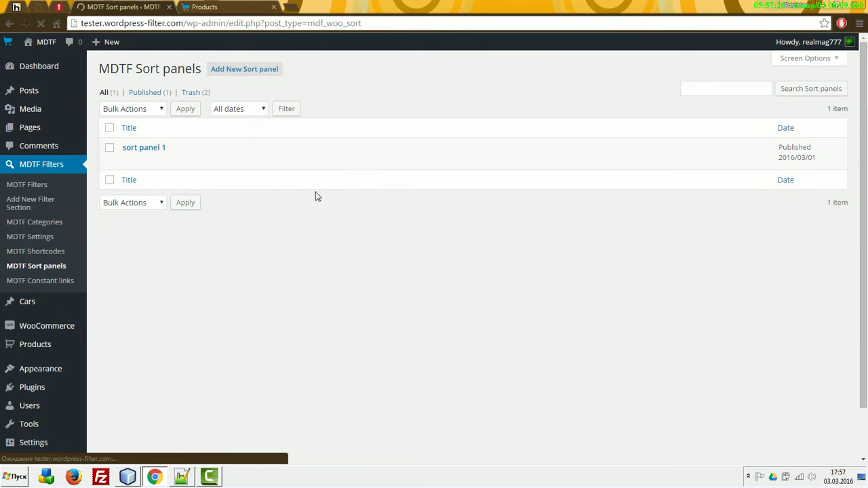
pyautogui.click(272, 72)
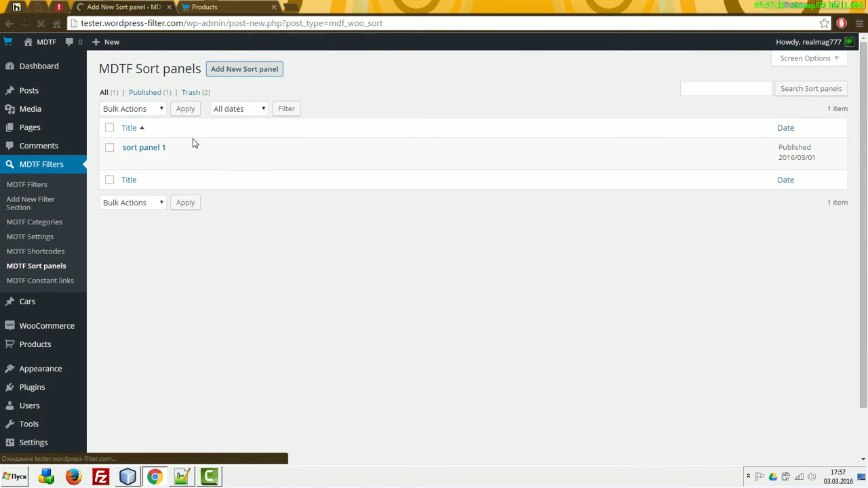
pyautogui.write('woo ')
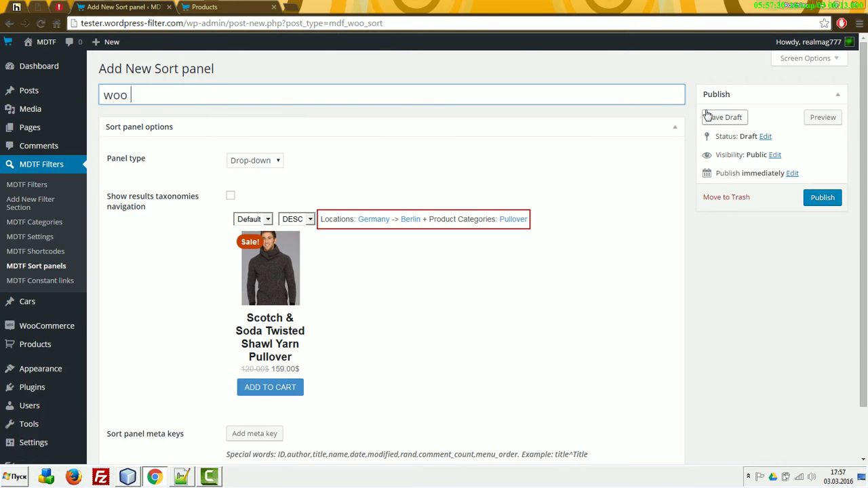
pyautogui.write('shop')
# Set the sort panel type to Buttons and enable showing the results taxonomies navigation
pyautogui.click(266, 163)
pyautogui.click(245, 185)
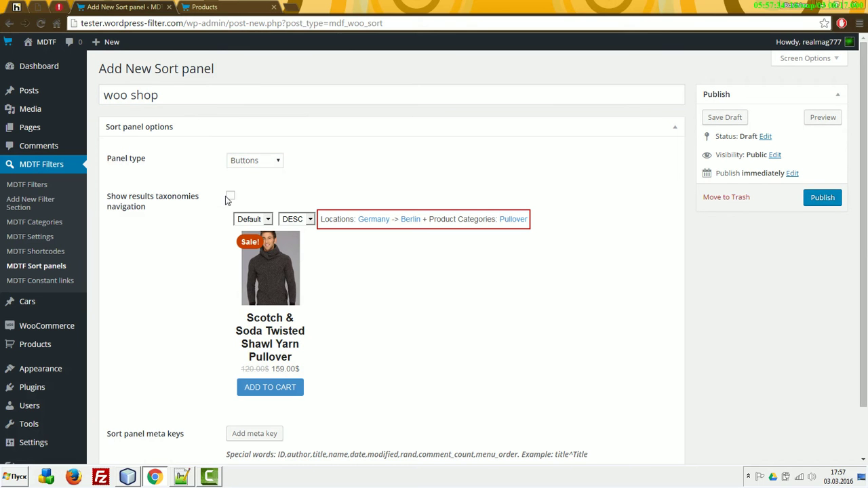
pyautogui.click(229, 199)
# Add three meta key fields to the sort panel and set the first to date^Date
pyautogui.scroll(-2, 345, 345)
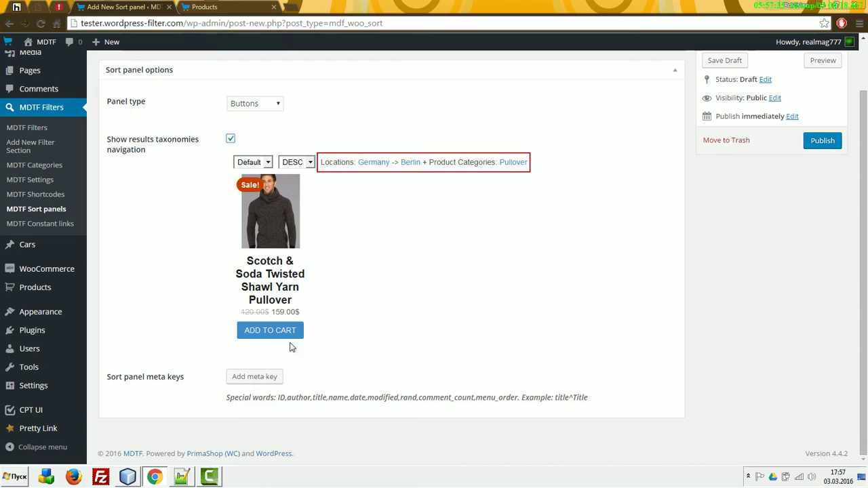
pyautogui.click(255, 377)
pyautogui.click(254, 377)
pyautogui.click(273, 403)
pyautogui.click(254, 377)
pyautogui.click(254, 399)
pyautogui.write('date')
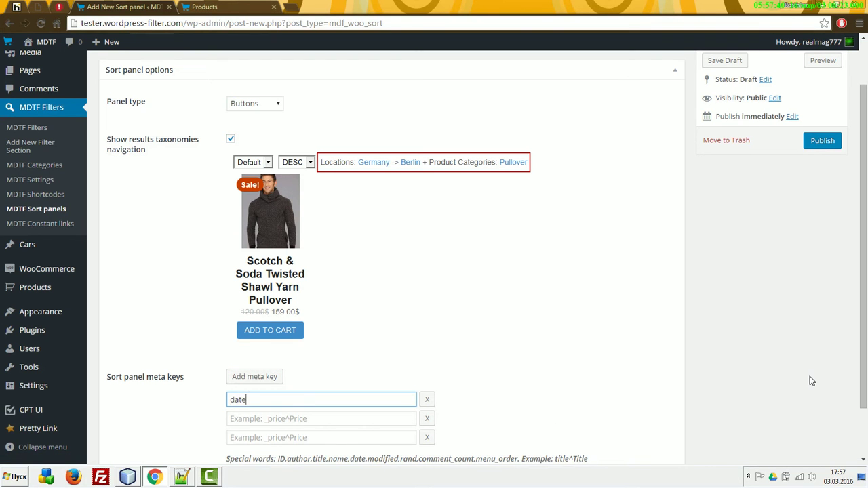
pyautogui.write('^Date')
pyautogui.press('Tab')
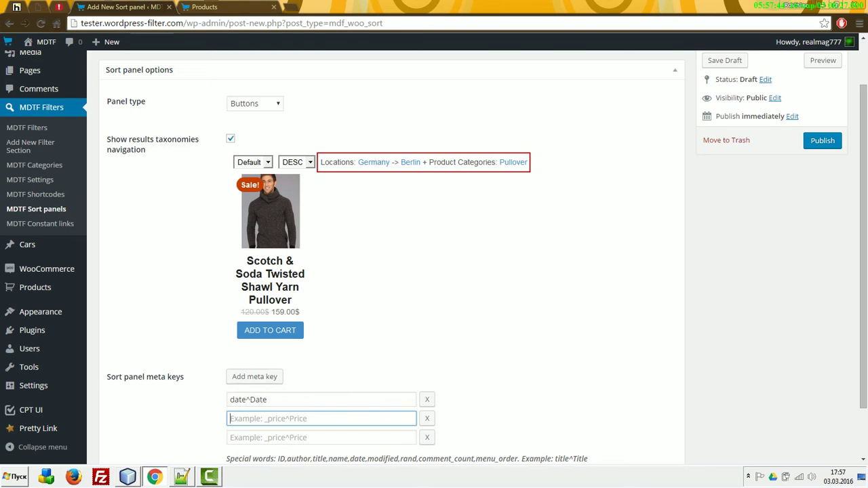
# Set the second and third meta keys to title^Title and _price^Price, and publish the sort panel
pyautogui.write('titlw')
pyautogui.write('^Title')
pyautogui.scroll(-2, 366, 443)
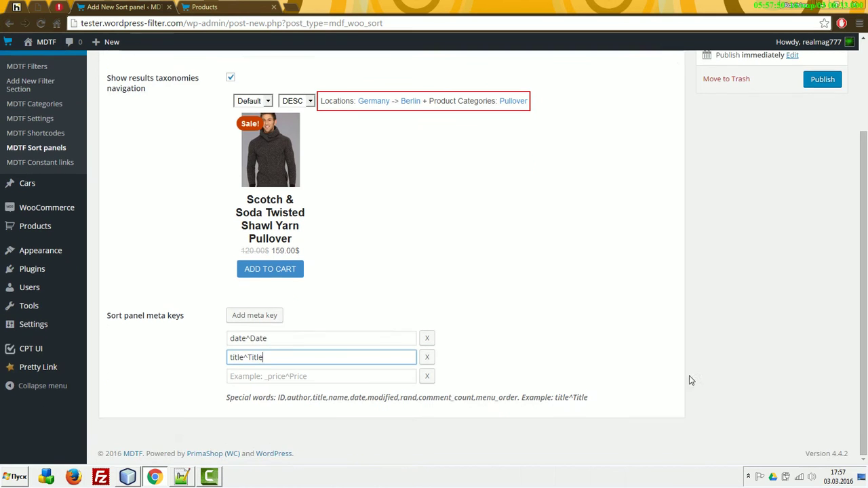
pyautogui.click(351, 438)
pyautogui.write('_price^Pric')
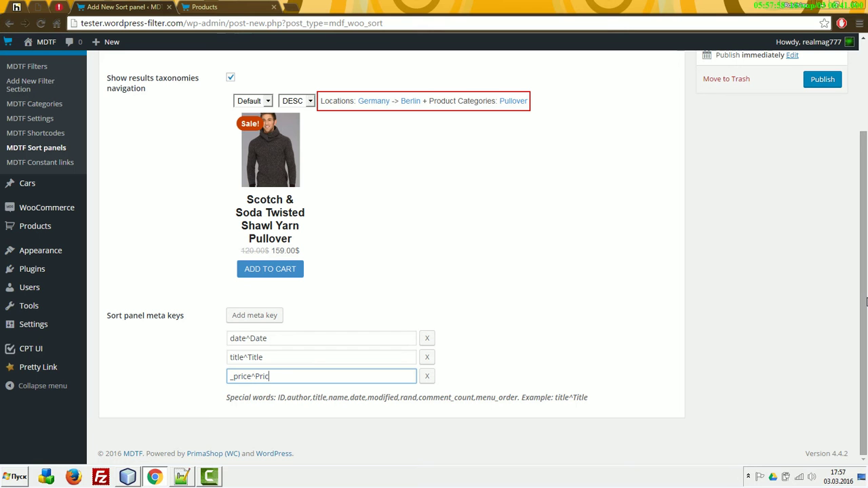
pyautogui.click(822, 80)
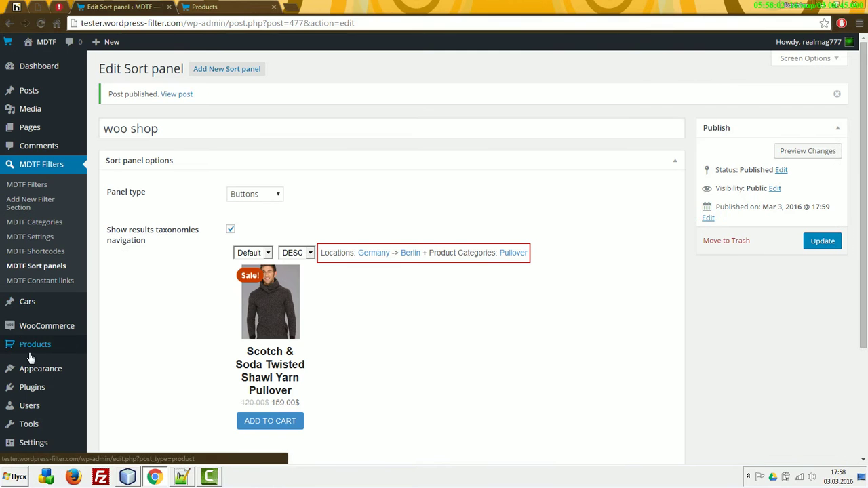
# Assign the woo shop sort panel to the Main Sidebar's Meta Data Filter widget, save it and return to the shop page
pyautogui.moveTo(42, 373)
pyautogui.click(103, 315)
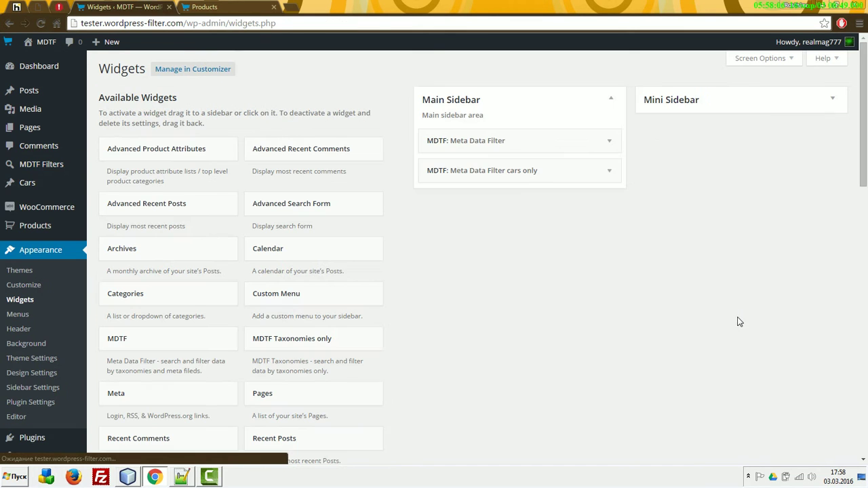
pyautogui.click(607, 148)
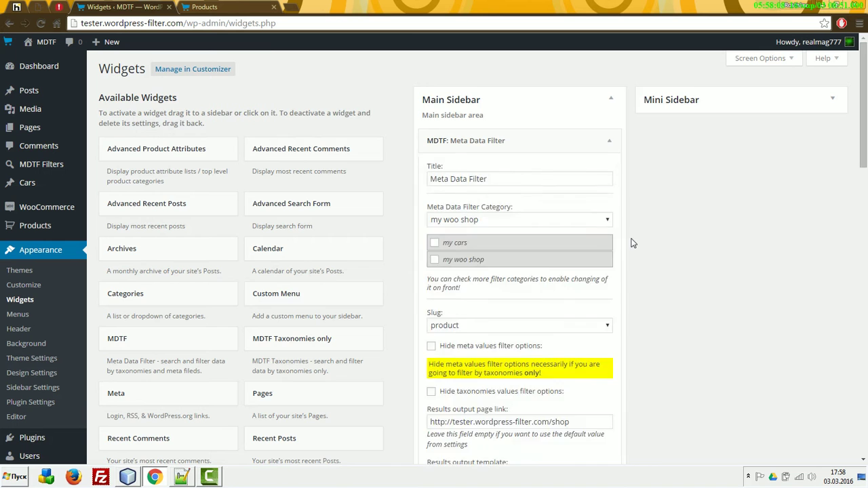
pyautogui.scroll(-8, 629, 241)
pyautogui.scroll(-10, 629, 240)
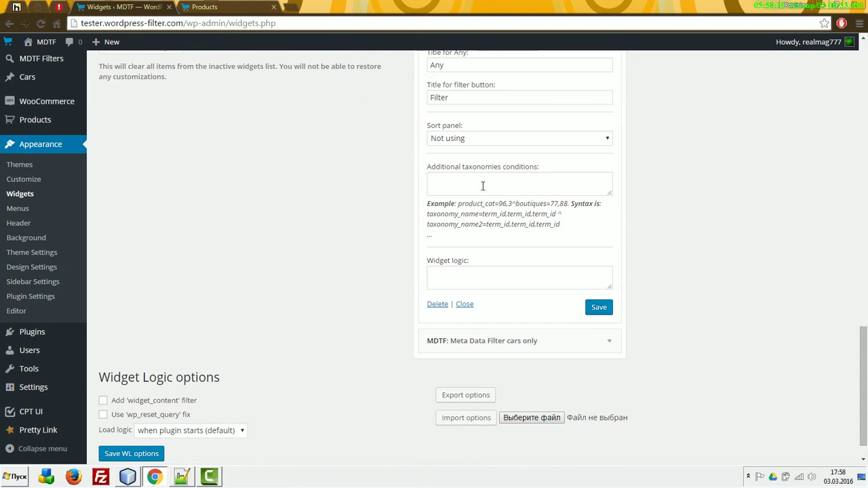
pyautogui.click(475, 138)
pyautogui.click(458, 174)
pyautogui.click(595, 311)
pyautogui.hotkey('ctrl', 'Tab')
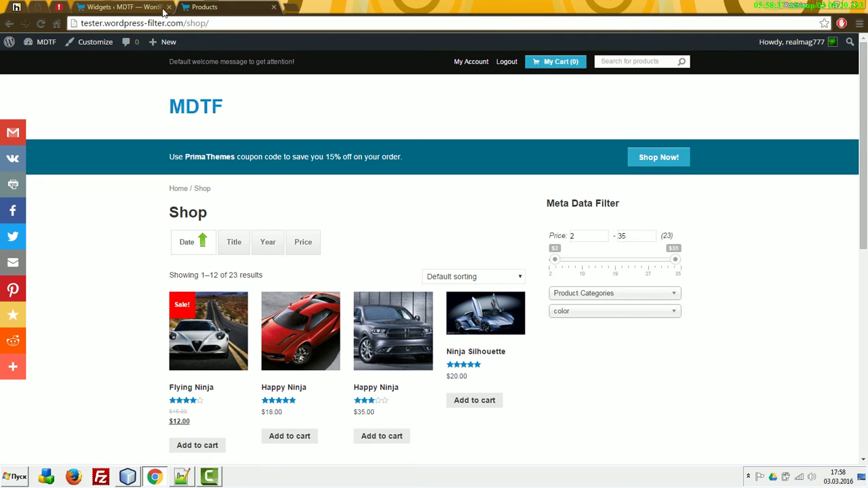
# Return to the WordPress admin and open the MDTF Settings page in a separate browser tab
pyautogui.click(129, 7)
pyautogui.scroll(2, 170, 215)
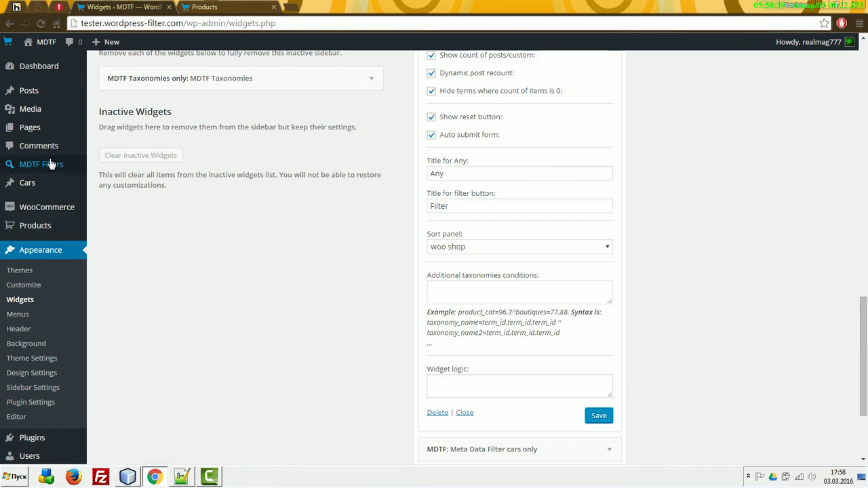
pyautogui.moveTo(57, 166)
pyautogui.middleClick(119, 216)
pyautogui.hotkey('ctrl', 'Tab')
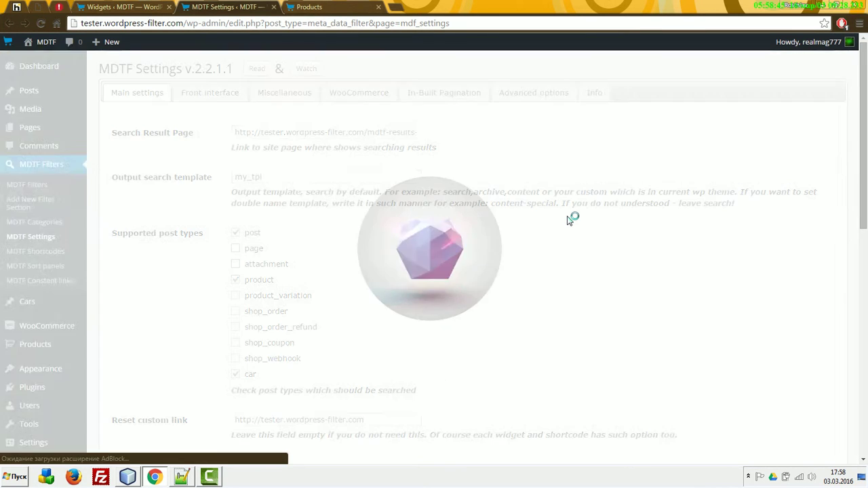
# Set the default sort panel to woo shop in the miscellaneous MDTF settings and save them
pyautogui.click(358, 93)
pyautogui.click(273, 92)
pyautogui.click(207, 93)
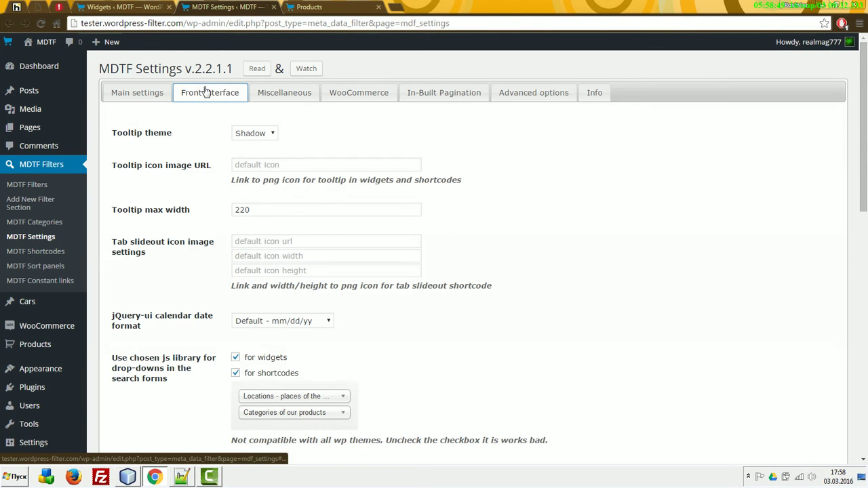
pyautogui.click(286, 95)
pyautogui.scroll(-1, 397, 208)
pyautogui.click(277, 283)
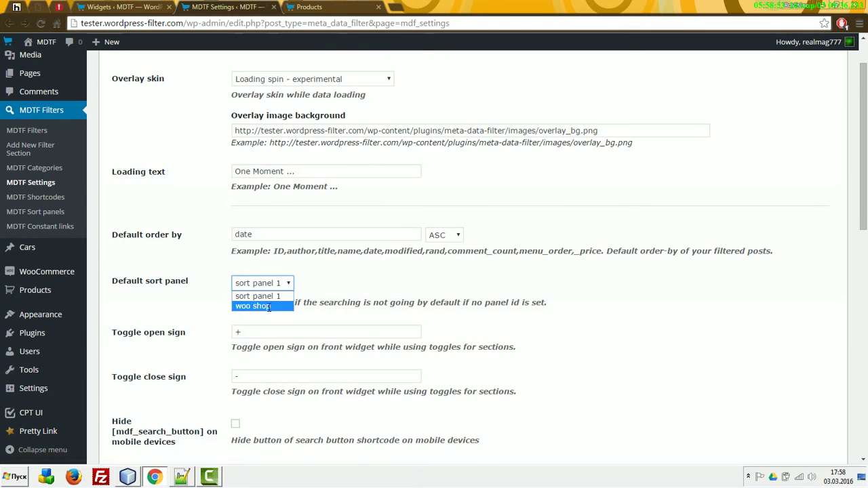
pyautogui.click(265, 304)
pyautogui.scroll(-5, 513, 310)
pyautogui.click(136, 215)
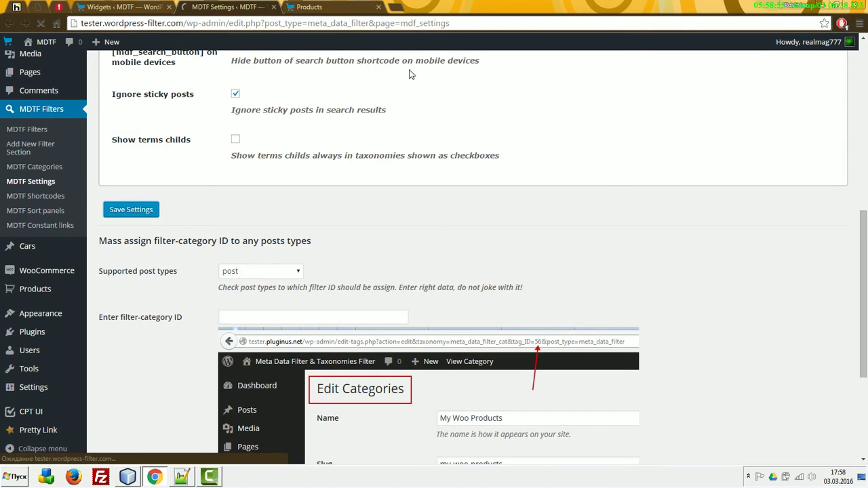
# Reload the shop page and sort the products by price to test the sort panel
pyautogui.click(316, 7)
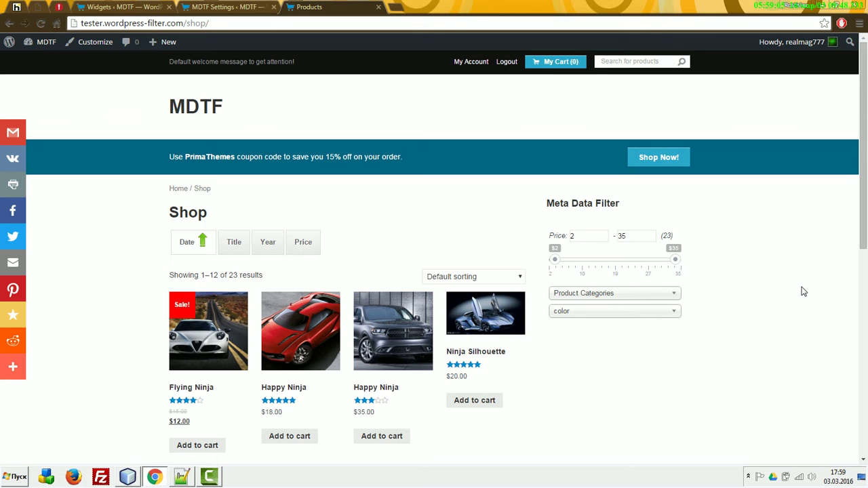
pyautogui.press('F5')
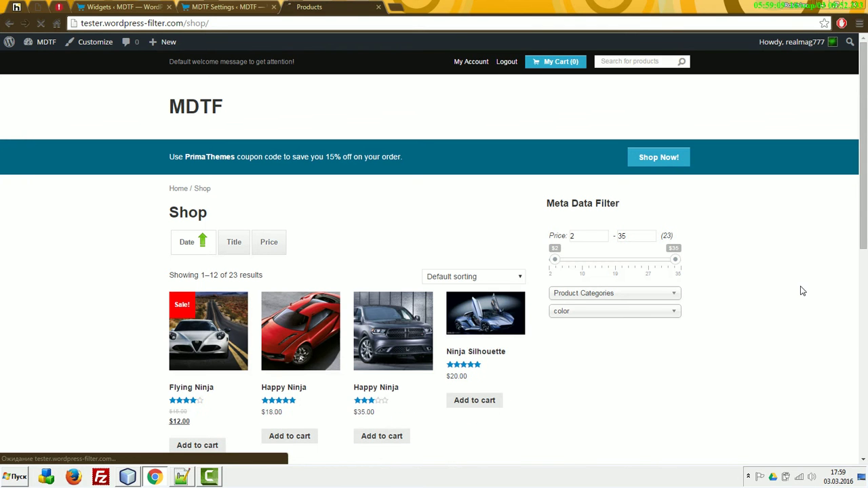
pyautogui.click(274, 242)
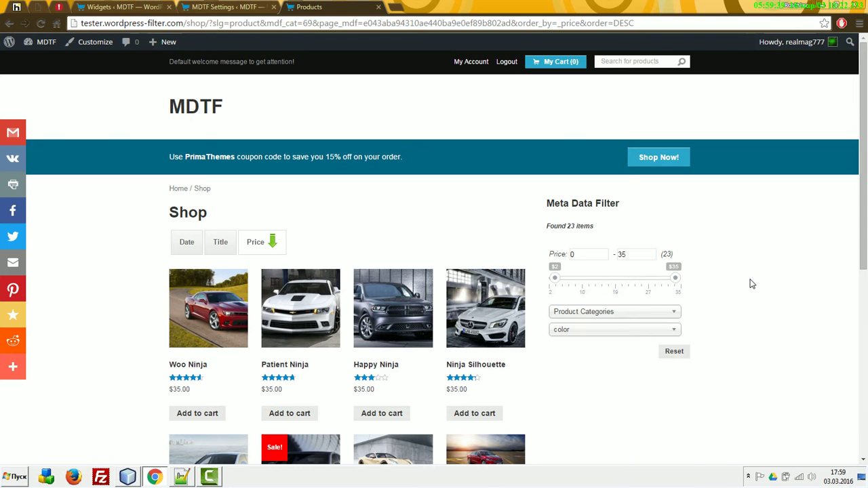
# Enable "Try to make shop page AJAXED" in the MDTF WooCommerce settings and save them
pyautogui.click(229, 6)
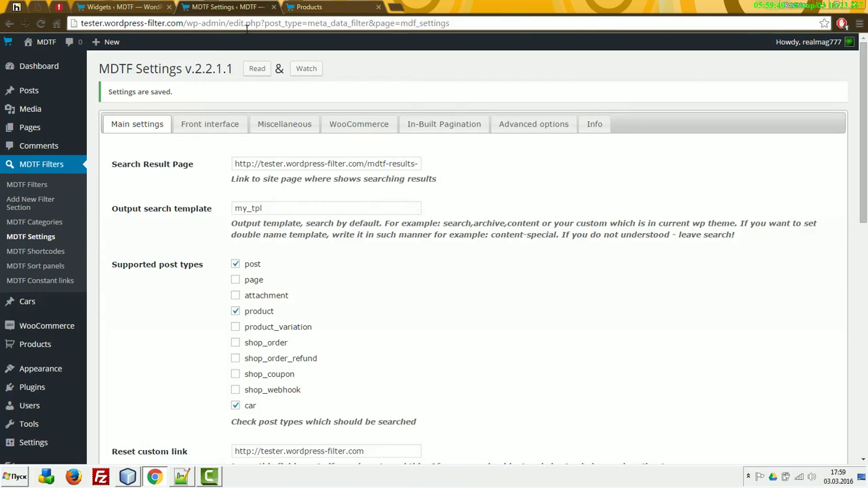
pyautogui.click(380, 128)
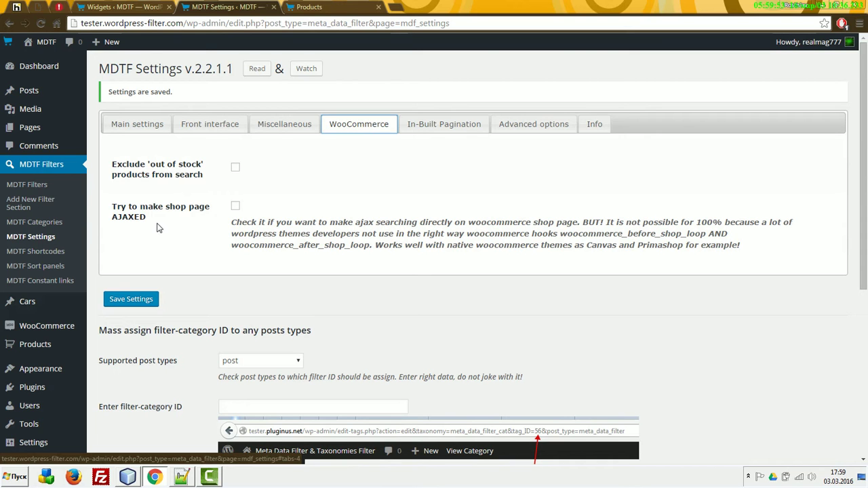
pyautogui.click(235, 207)
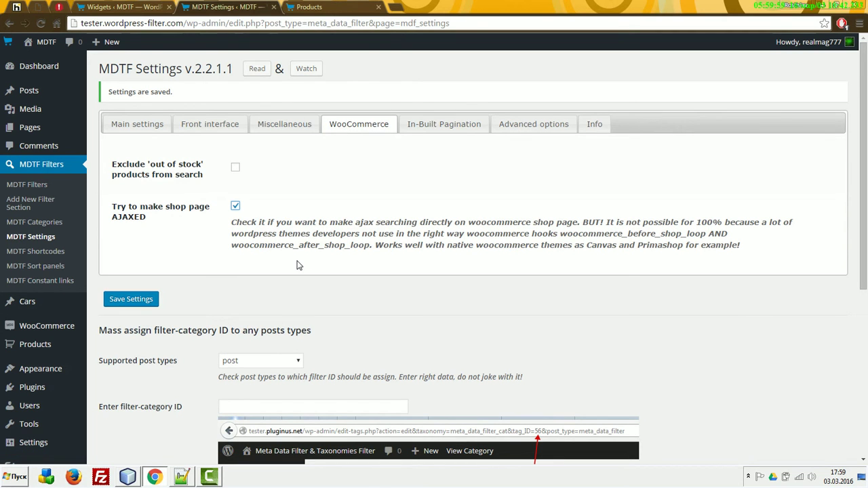
pyautogui.click(133, 299)
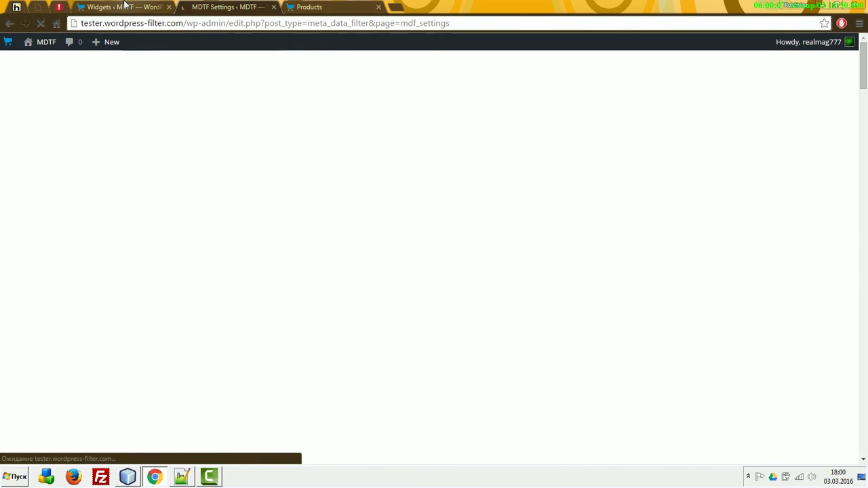
# Disable auto submit and enable AJAX items recount and AJAX items output in the Meta Data Filter widget, and save it
pyautogui.click(124, 5)
pyautogui.scroll(2, 660, 272)
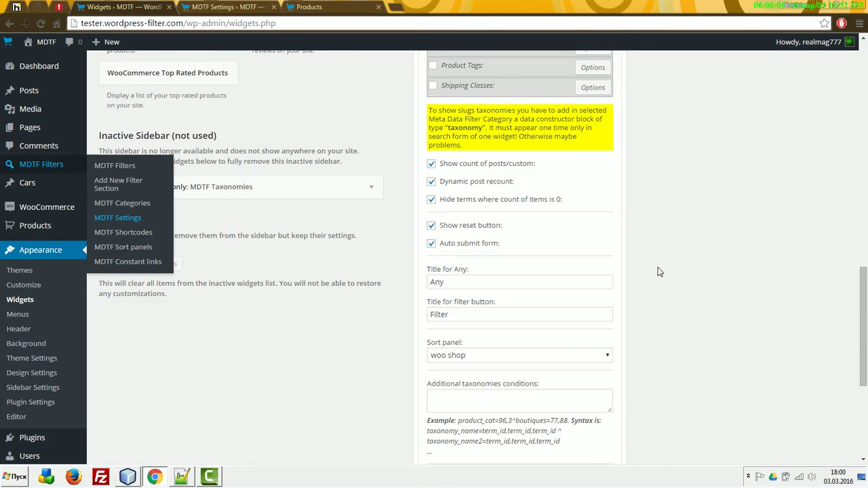
pyautogui.click(467, 244)
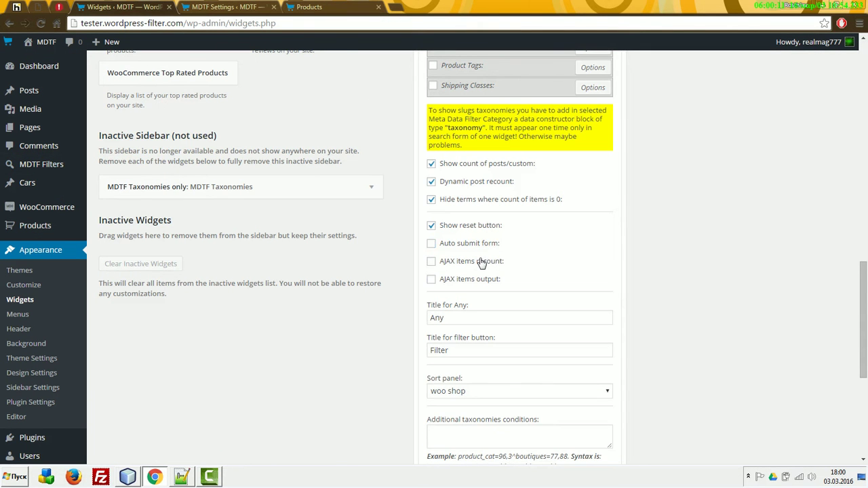
pyautogui.click(482, 262)
pyautogui.click(482, 261)
pyautogui.scroll(-3, 638, 314)
pyautogui.scroll(2, 624, 339)
pyautogui.scroll(-1, 606, 362)
pyautogui.click(598, 379)
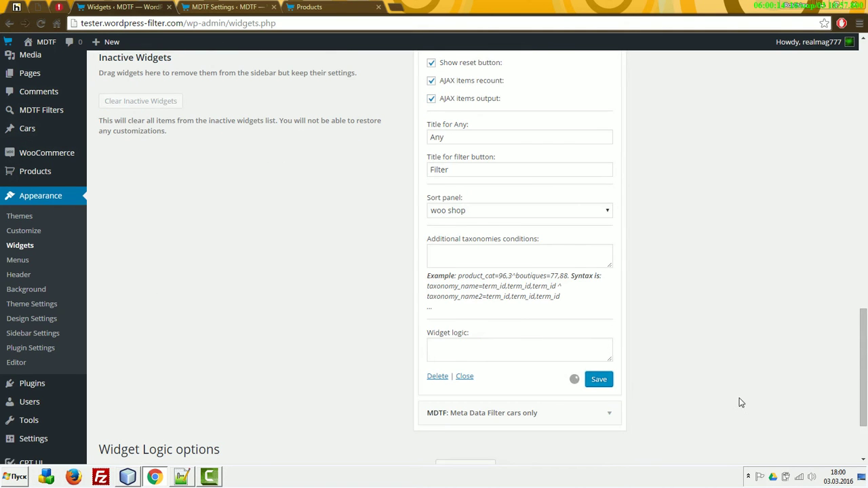
# Reset the shop page filter, filter the products by the Posters category and sort them by ascending price
pyautogui.click(328, 6)
pyautogui.click(674, 353)
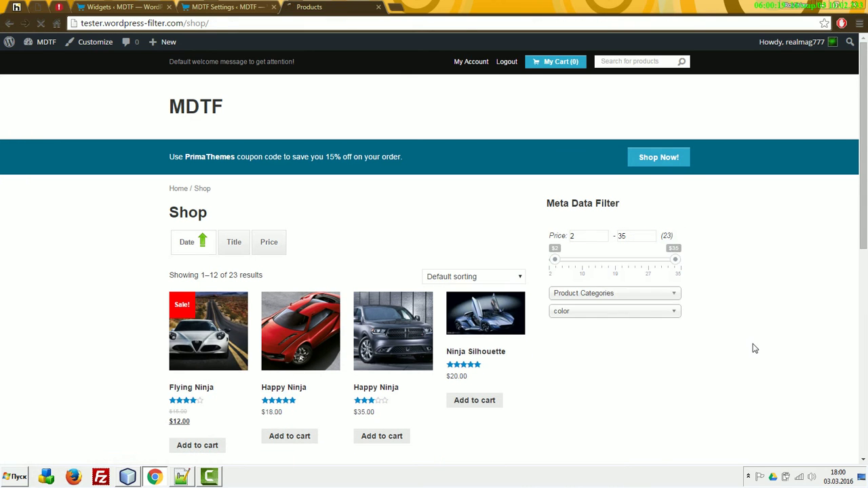
pyautogui.scroll(-2, 745, 348)
pyautogui.click(590, 187)
pyautogui.click(596, 240)
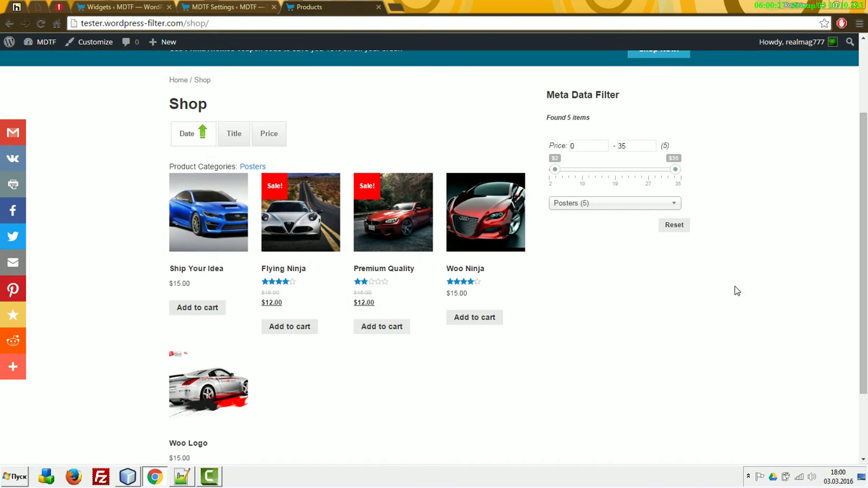
pyautogui.click(275, 133)
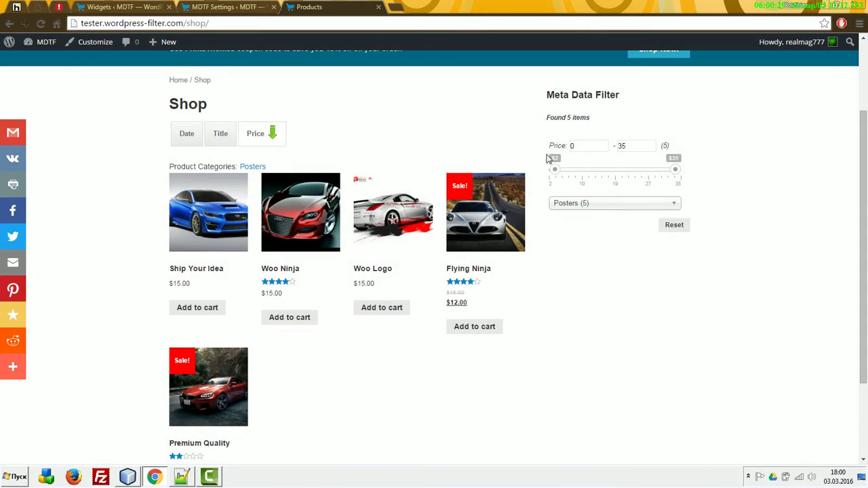
pyautogui.click(264, 133)
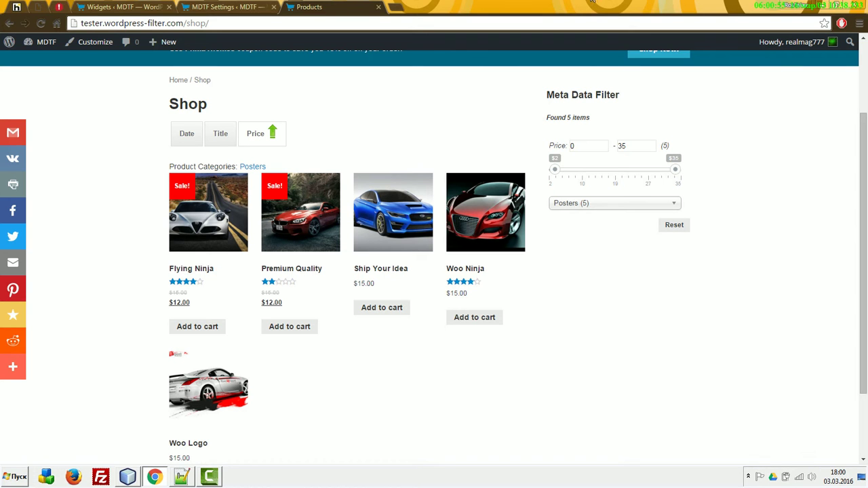
# Open wp-filter.com in a new browser tab and go to the list of middle-level articles in its documentation
pyautogui.click(397, 7)
pyautogui.write('wp-filter.com')
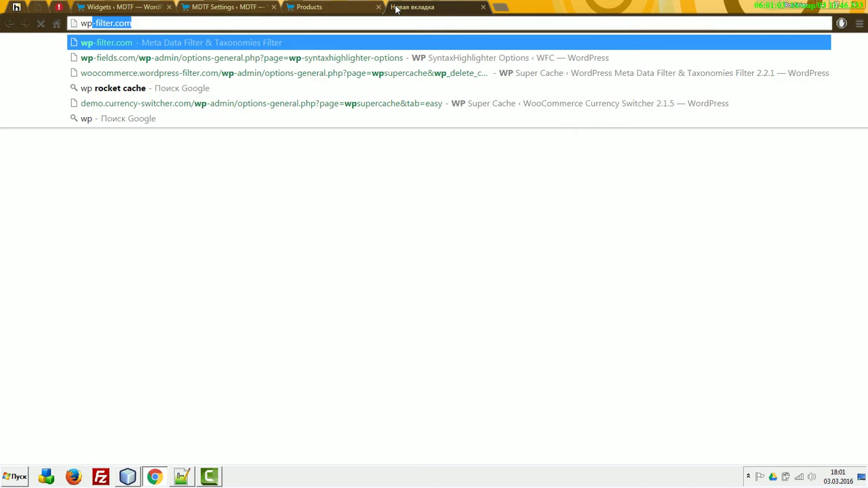
pyautogui.press('Return')
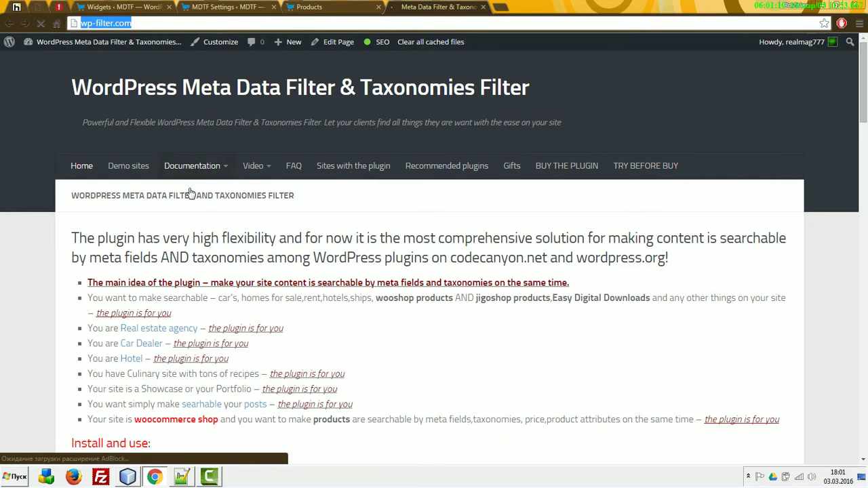
pyautogui.moveTo(193, 165)
pyautogui.click(193, 196)
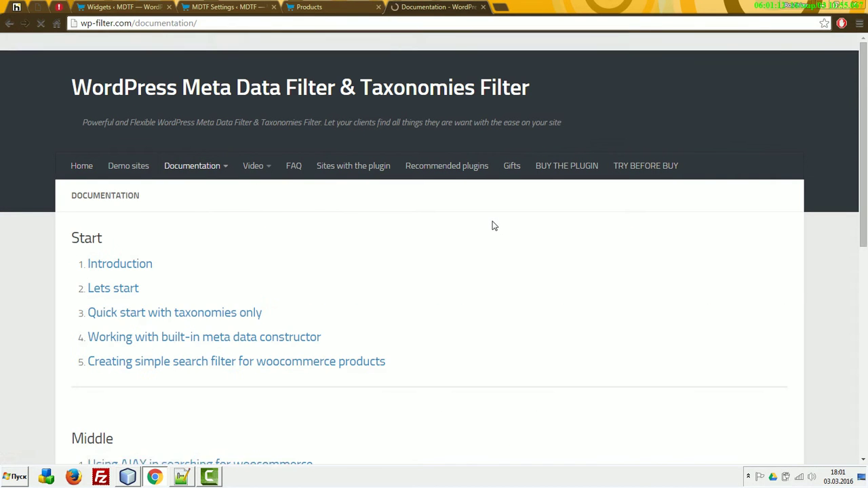
pyautogui.scroll(-3, 493, 226)
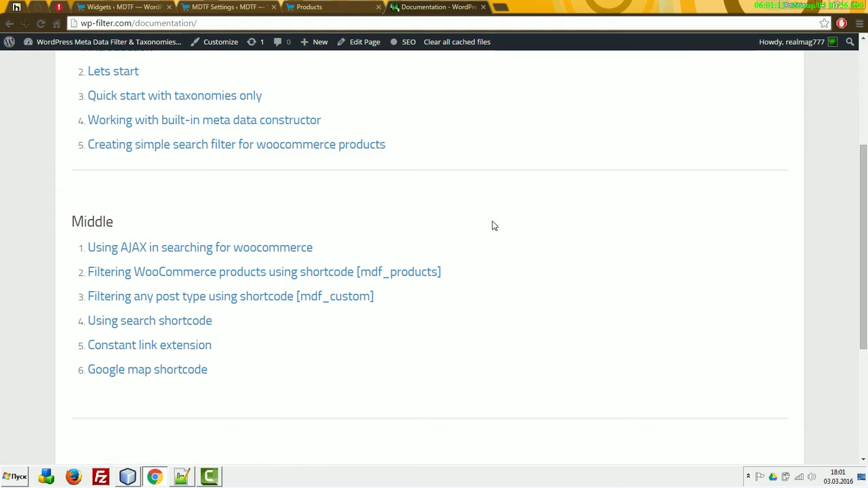
# Open the mdf_products shortcode reference through its WooCommerce filtering article, copy the example shortcode and review the taxonomies attribute
pyautogui.click(397, 272)
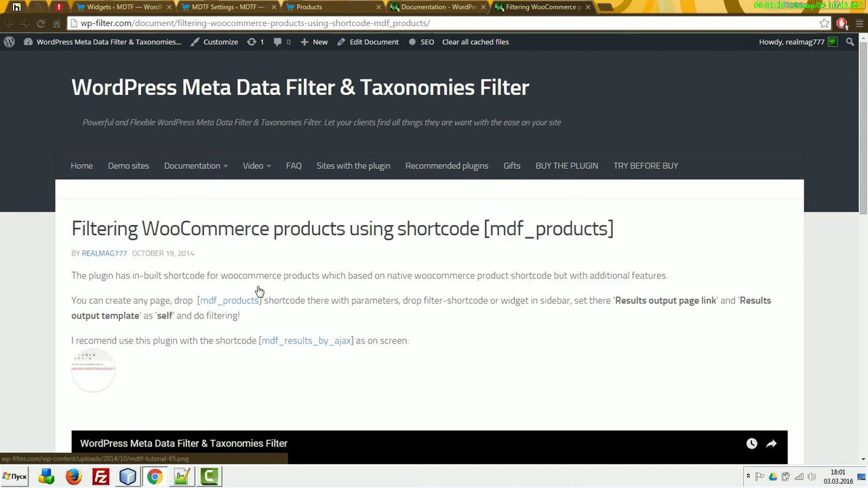
pyautogui.scroll(-2, 253, 283)
pyautogui.click(240, 196)
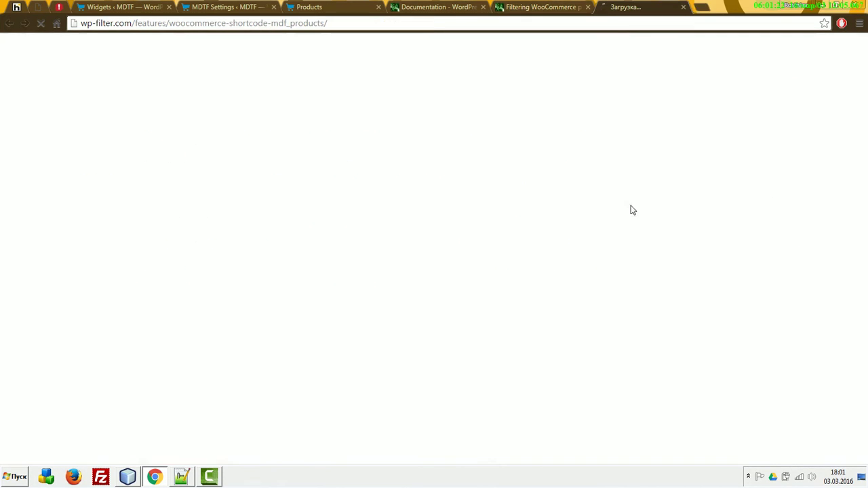
pyautogui.scroll(-3, 627, 244)
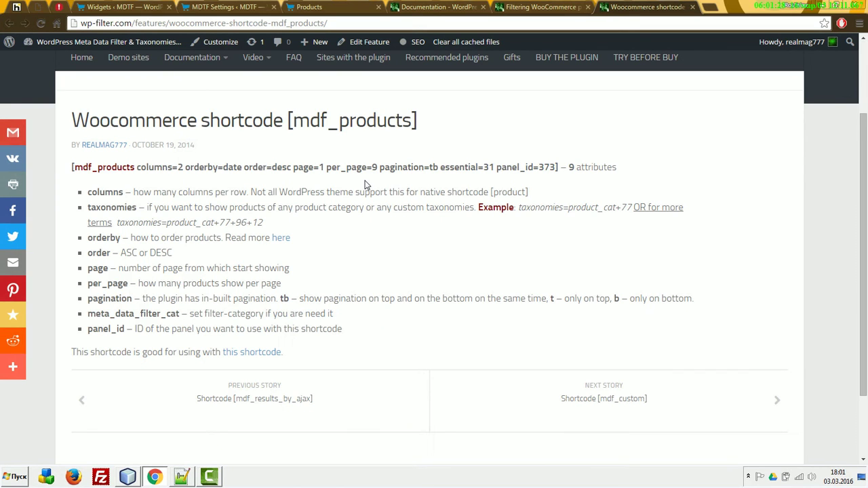
pyautogui.moveTo(558, 167); pyautogui.dragTo(72, 167)
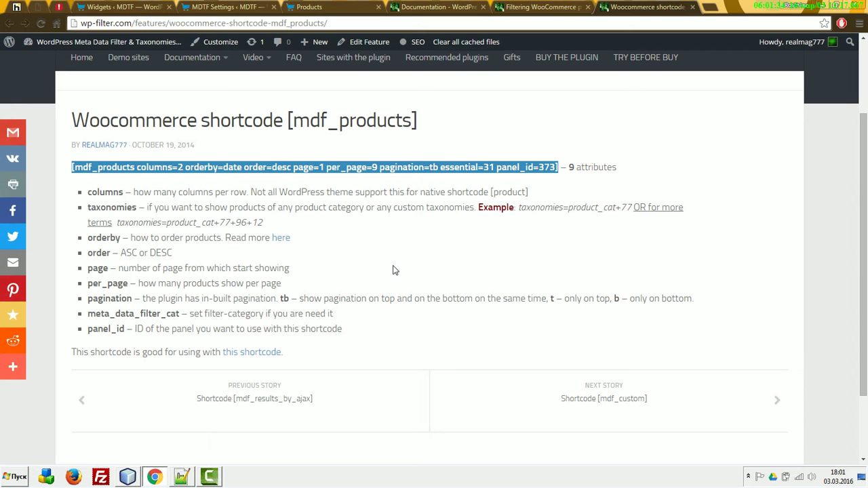
pyautogui.moveTo(88, 207); pyautogui.dragTo(280, 226)
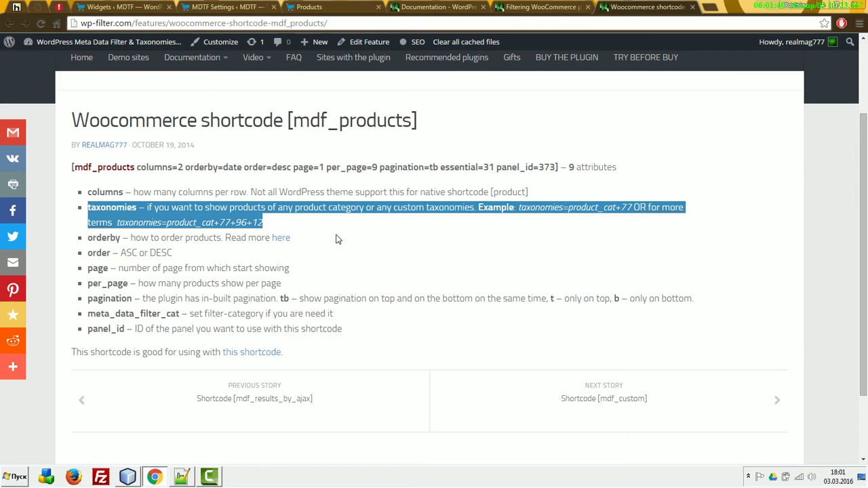
# Go back to the WordPress admin and start a new page titled WOO TESTER
pyautogui.click(119, 6)
pyautogui.scroll(2, 204, 223)
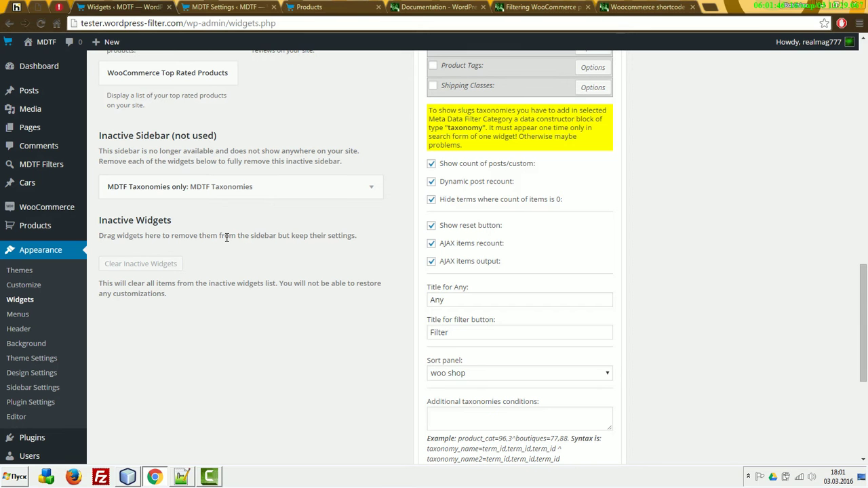
pyautogui.scroll(2, 227, 238)
pyautogui.click(12, 128)
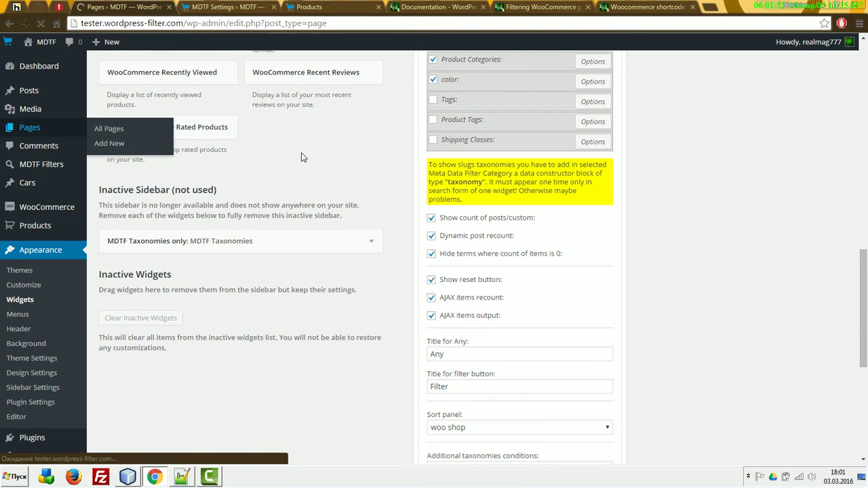
pyautogui.scroll(-1, 304, 332)
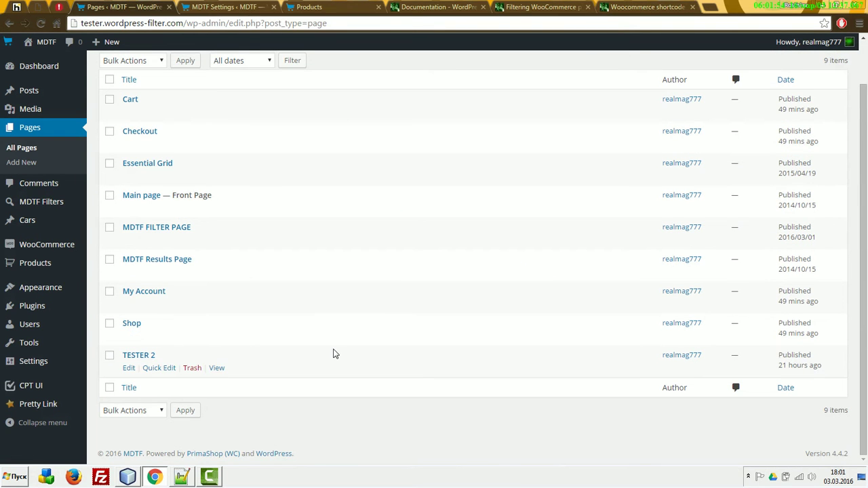
pyautogui.scroll(1, 321, 343)
pyautogui.click(171, 72)
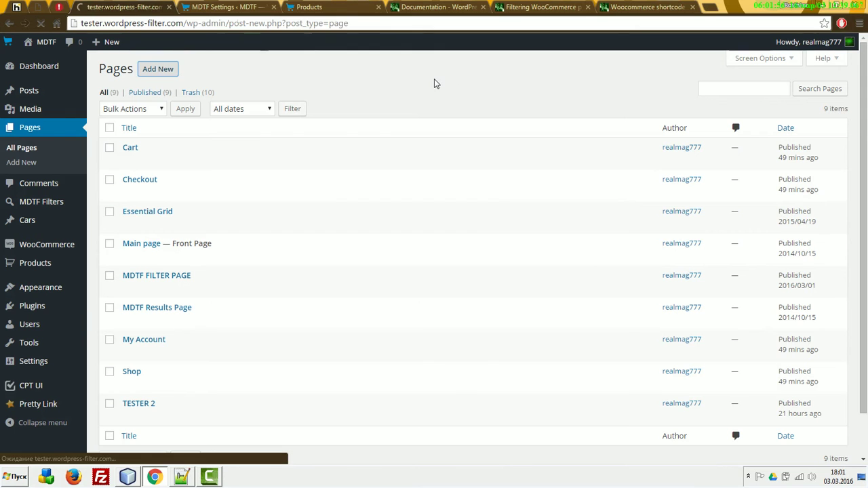
pyautogui.write('WOO TESTER')
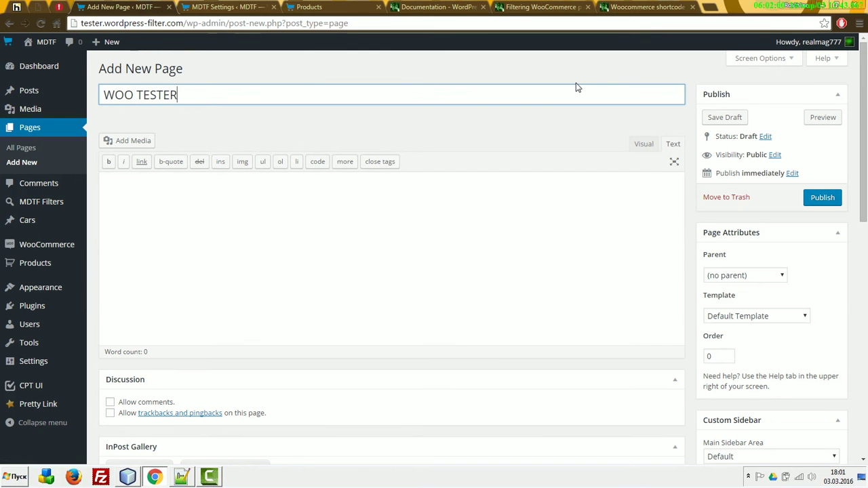
# Paste the mdf_products shortcode into the page content and remove its orderby, order and page attributes
pyautogui.click(535, 217)
pyautogui.hotkey('ctrl', 'v')
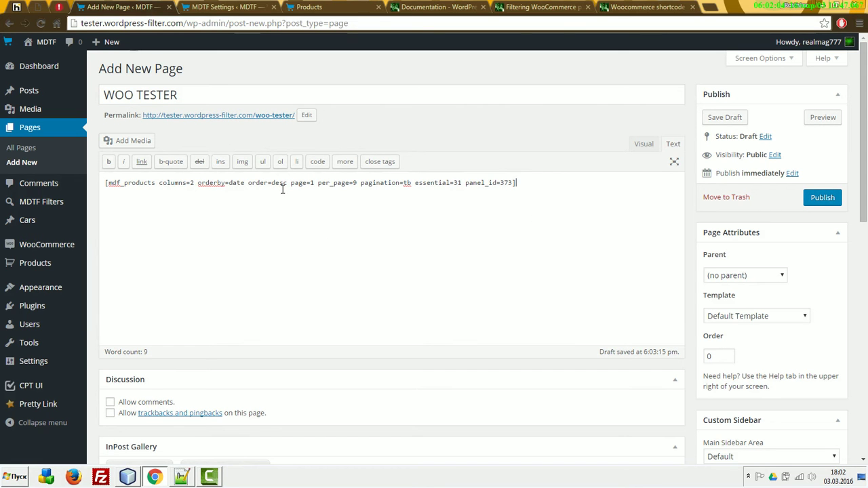
pyautogui.moveTo(198, 184); pyautogui.dragTo(319, 182)
pyautogui.press('BackSpace')
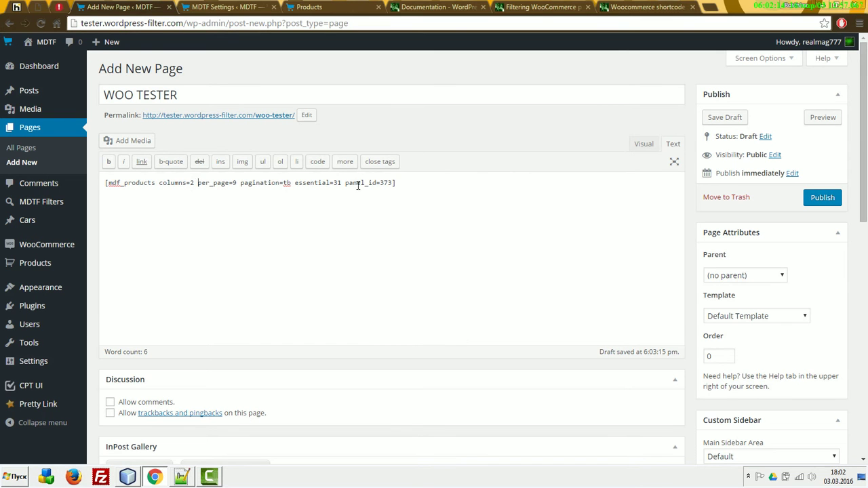
# Remove the essential attribute from the mdf_products shortcode and open the woo shop sort panel to look up its ID
pyautogui.moveTo(347, 184); pyautogui.dragTo(299, 182)
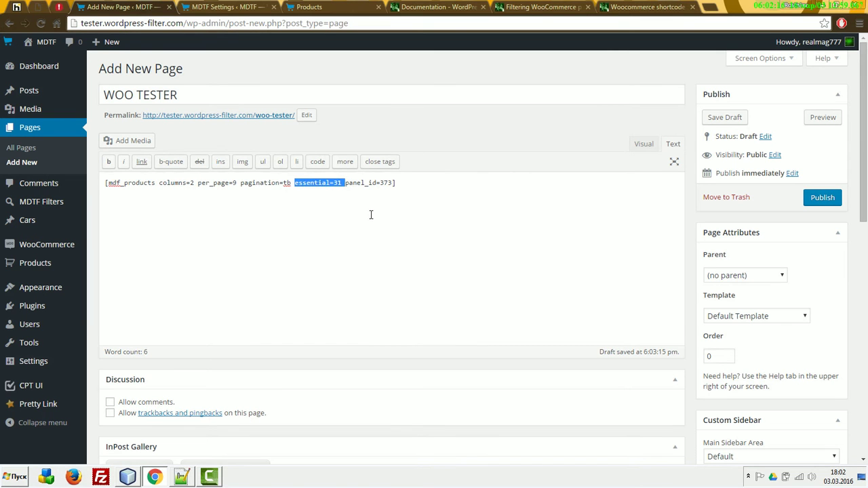
pyautogui.press('BackSpace')
pyautogui.click(245, 11)
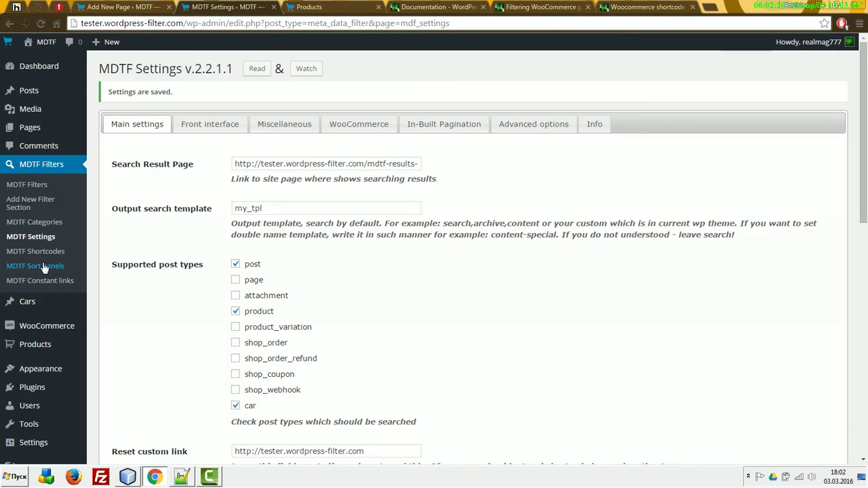
pyautogui.click(42, 266)
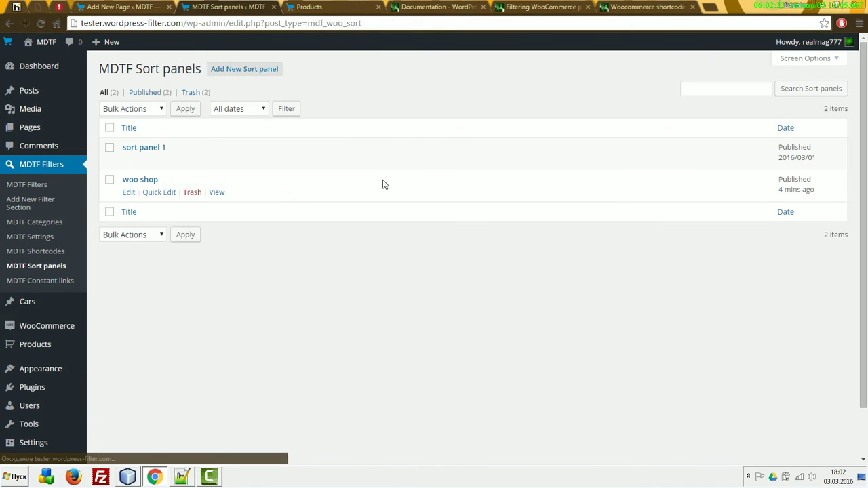
pyautogui.click(146, 181)
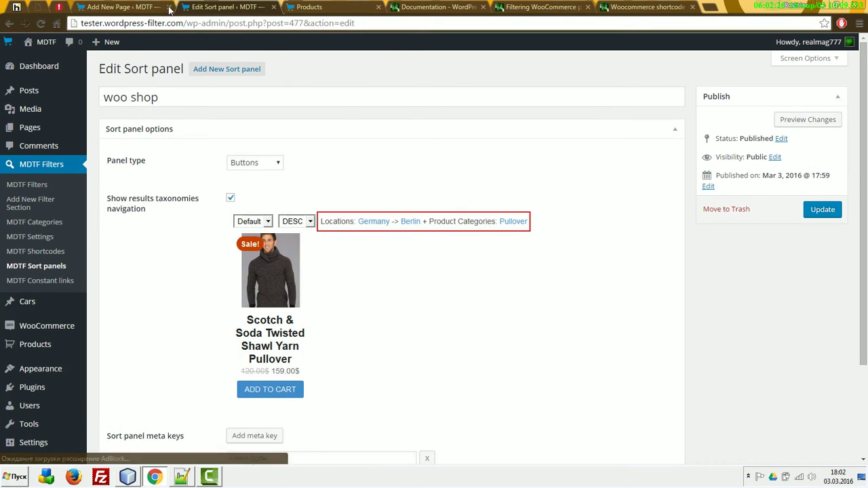
# Set the shortcode's panel_id to 477 on the WOO TESTER page and publish the page
pyautogui.click(160, 8)
pyautogui.doubleClick(335, 183)
pyautogui.write('47')
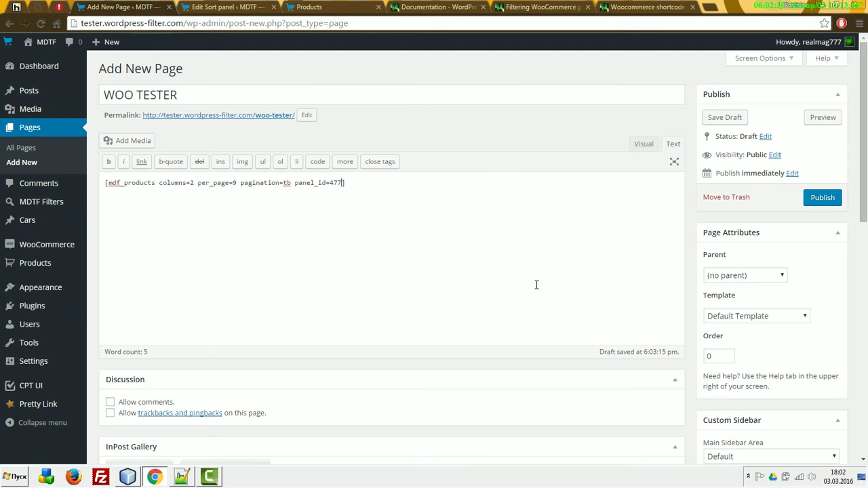
pyautogui.click(828, 202)
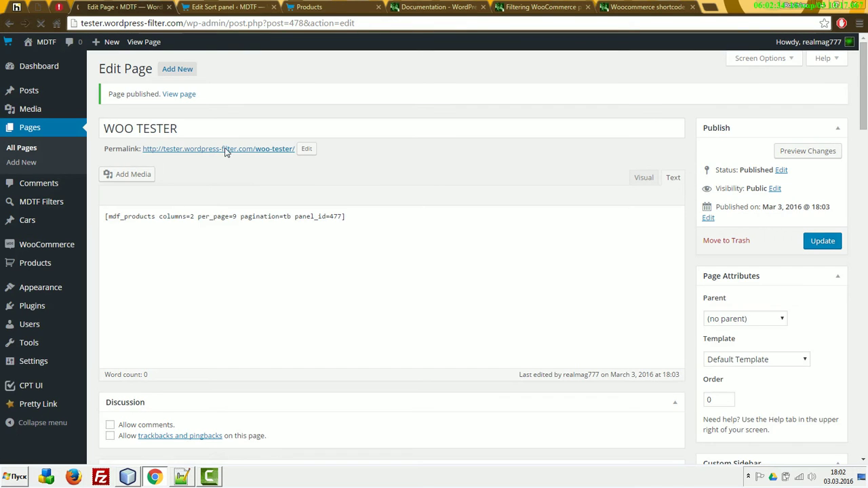
# View the published WOO TESTER page and check the choices in its color filter
pyautogui.click(228, 147)
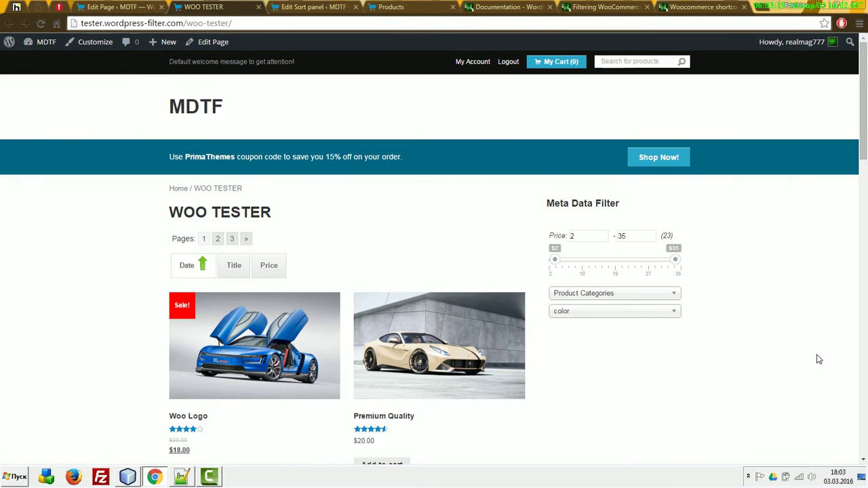
pyautogui.click(578, 312)
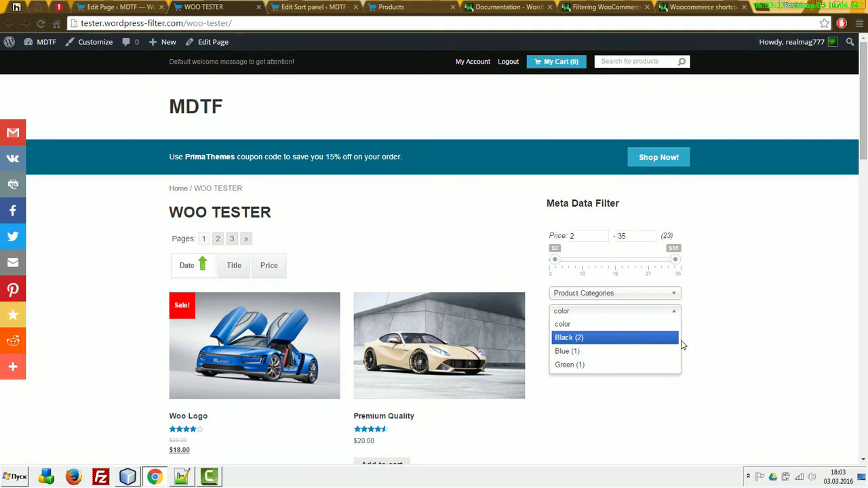
pyautogui.click(743, 342)
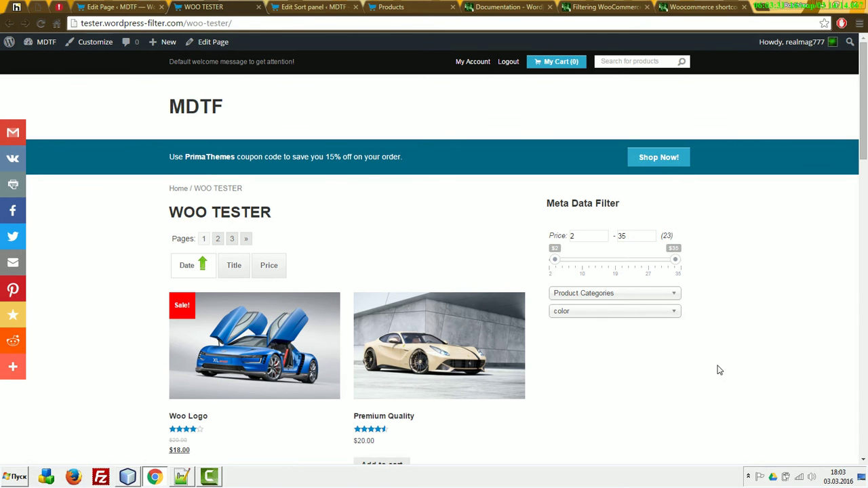
# Open the mdf_results_by_ajax reference from the WooCommerce filtering article and copy its example shortcode
pyautogui.click(699, 6)
pyautogui.click(605, 5)
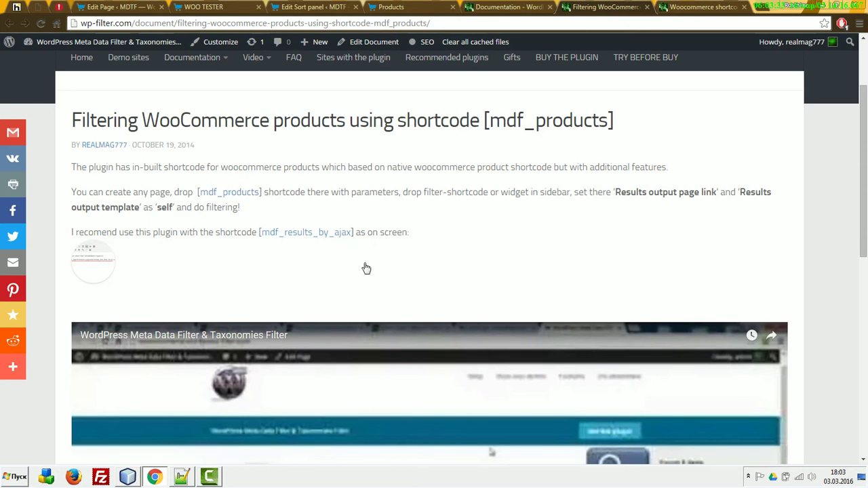
pyautogui.click(326, 234)
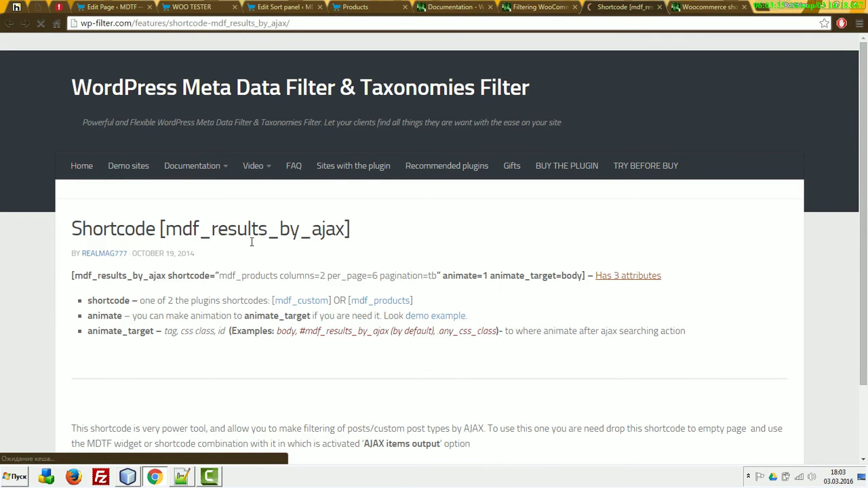
pyautogui.moveTo(68, 275); pyautogui.dragTo(586, 276)
pyautogui.hotkey('ctrl', 'c')
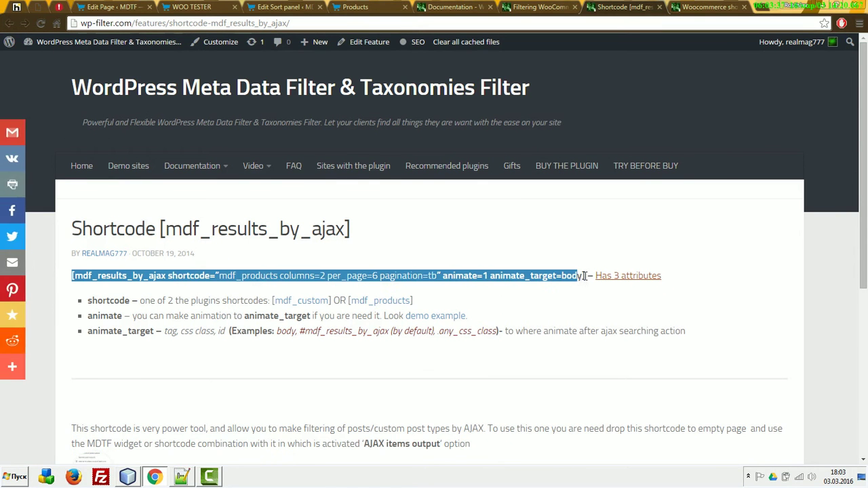
# Paste the mdf_results_by_ajax shortcode into the WOO TESTER page content and cut out the old mdf_products shortcode
pyautogui.click(101, 5)
pyautogui.click(400, 219)
pyautogui.hotkey('ctrl', 'v')
pyautogui.moveTo(343, 217); pyautogui.dragTo(106, 217)
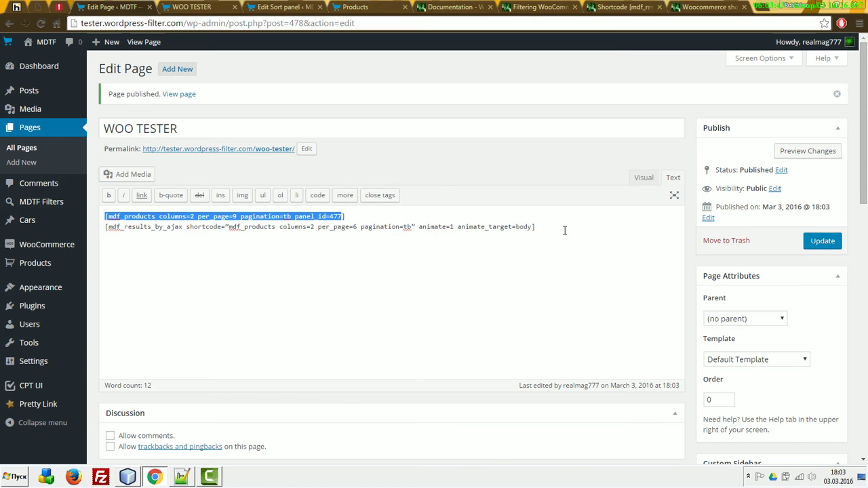
pyautogui.press('BackSpace')
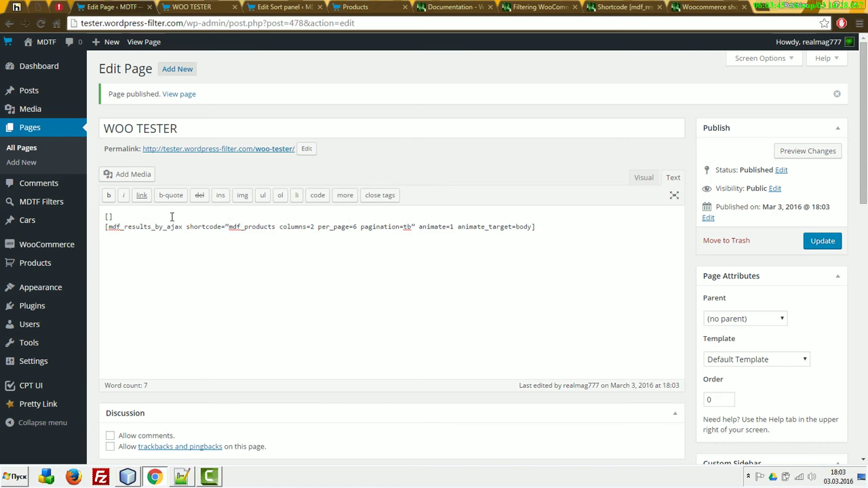
pyautogui.press('BackSpace')
pyautogui.press('Delete')
pyautogui.press('Delete')
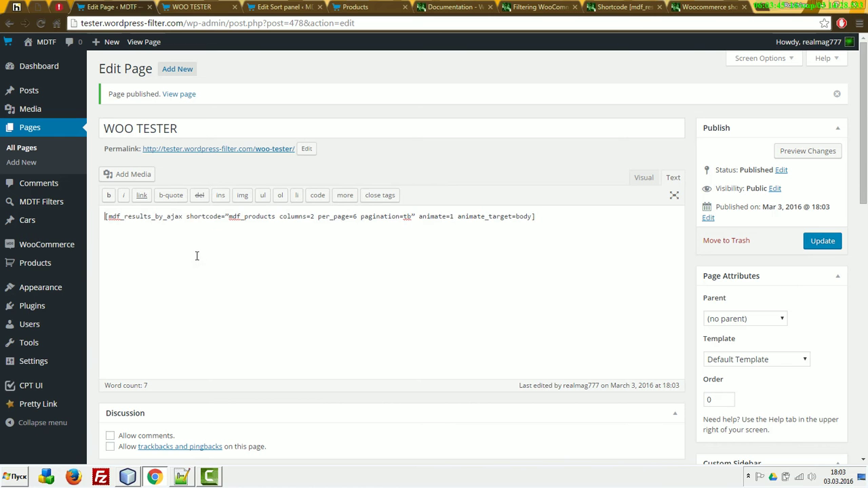
# Replace the quoted shortcode value with "mdf_products columns=2 per_page=9 pagination=tb panel_id=477" in straight quotes and update the page
pyautogui.keyDown('shift'); pyautogui.click(415, 215); pyautogui.keyUp('shift')
pyautogui.press('BackSpace')
pyautogui.write('"')
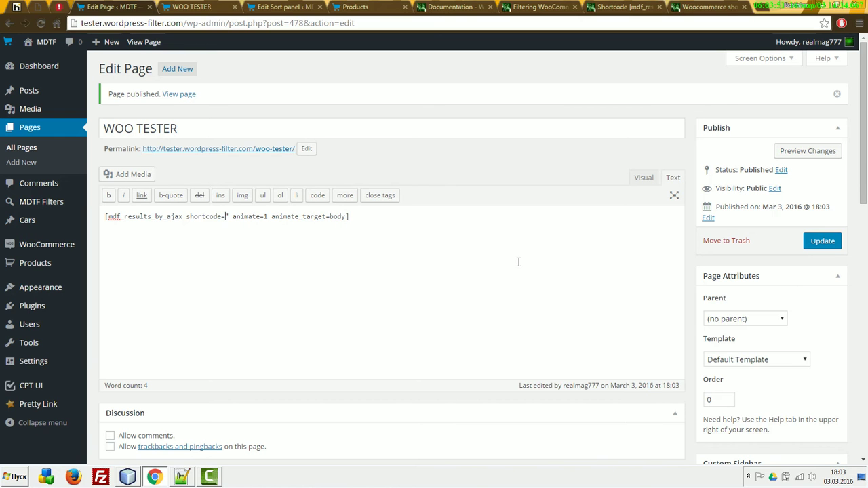
pyautogui.write('mdf_products columns=2 per_page=9 pagination=tb panel_id=477')
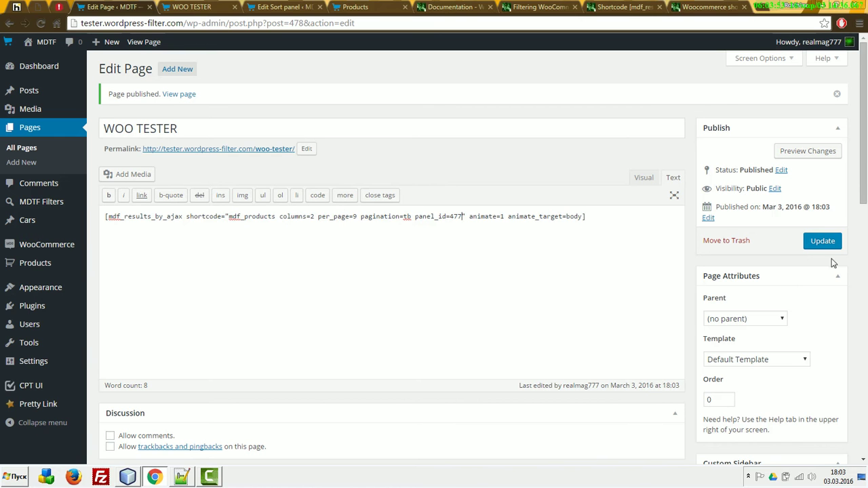
pyautogui.click(823, 244)
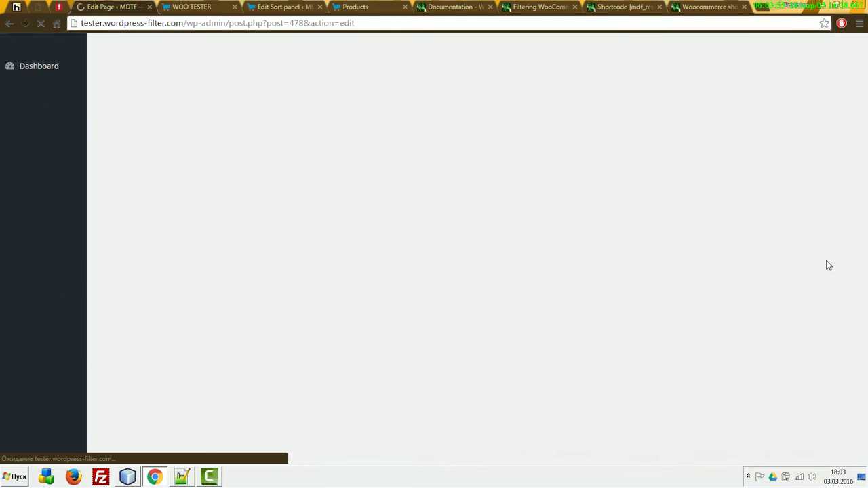
# Reload the WOO TESTER page, filter the products by the color Black and review the filtered products
pyautogui.hotkey('ctrl', 'Tab')
pyautogui.press('F5')
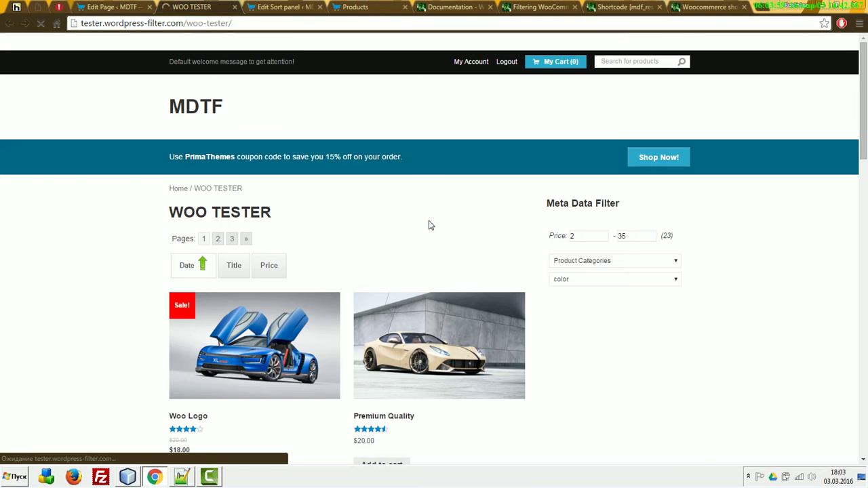
pyautogui.click(602, 294)
pyautogui.click(608, 321)
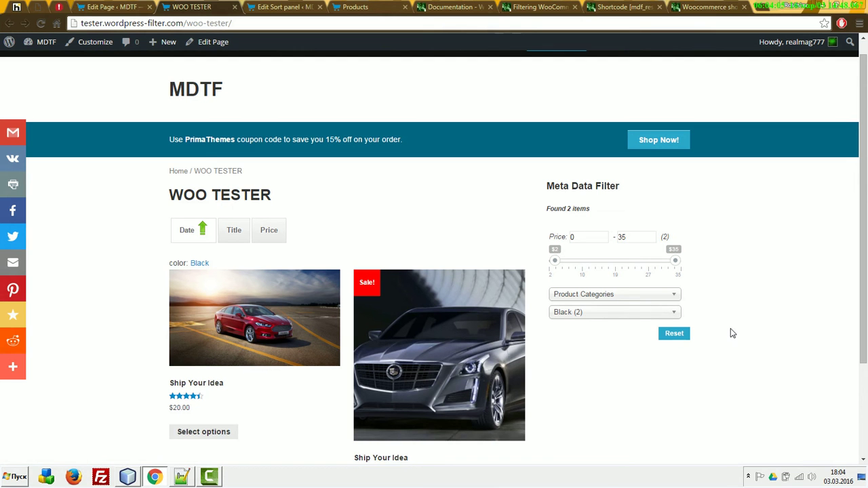
pyautogui.scroll(-3, 759, 305)
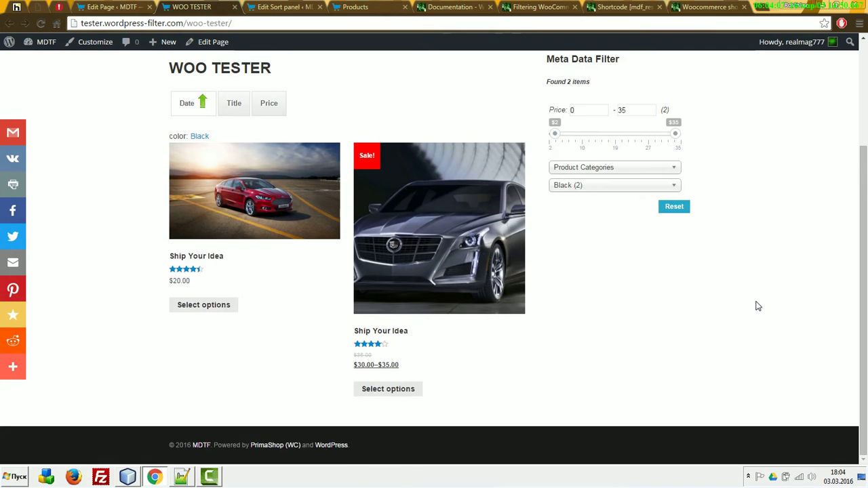
pyautogui.scroll(3, 758, 307)
pyautogui.scroll(-3, 758, 307)
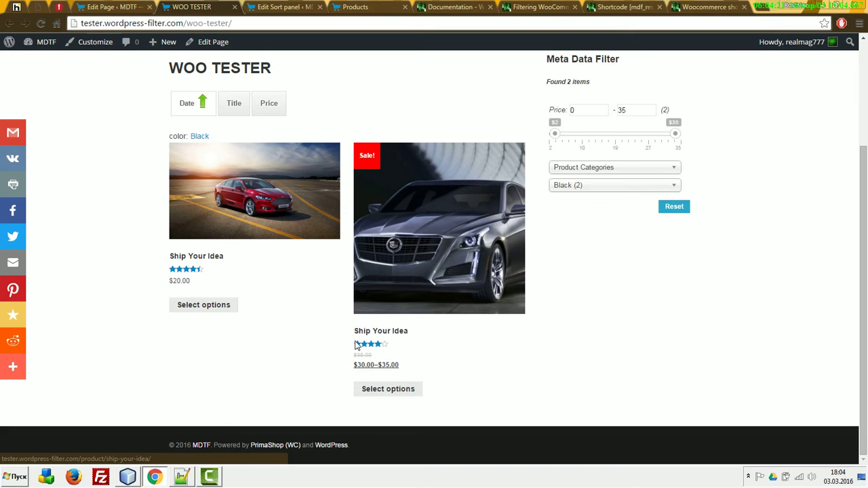
# Sort the filtered products by price in descending order, and reverse it to ascending
pyautogui.click(273, 105)
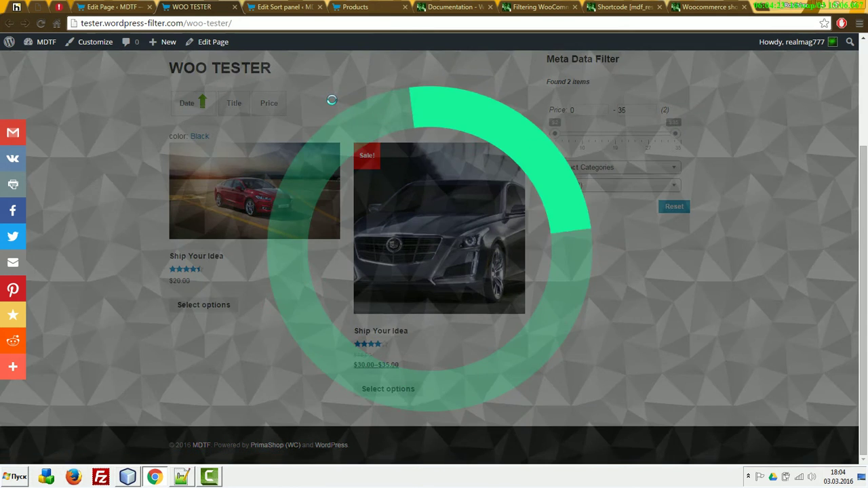
pyautogui.scroll(-1, 400, 194)
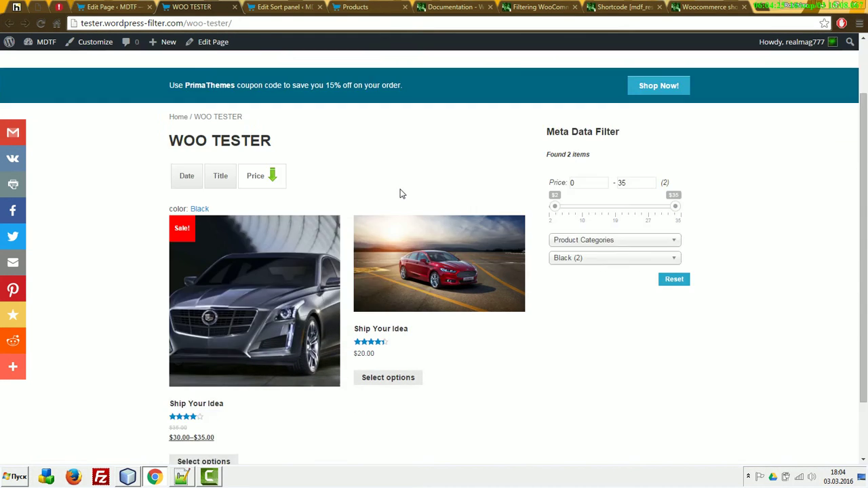
pyautogui.click(262, 175)
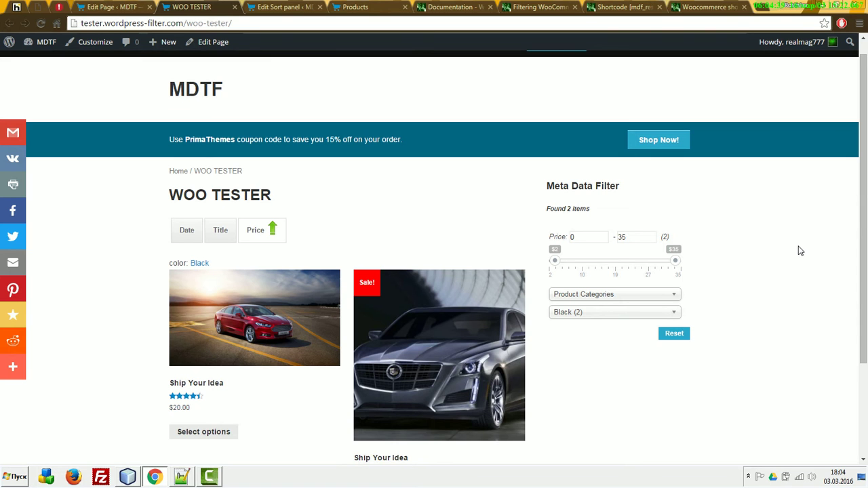
# Open the product categories list in a new tab and examine the Clothing category and the taxonomy name in the address
pyautogui.click(107, 9)
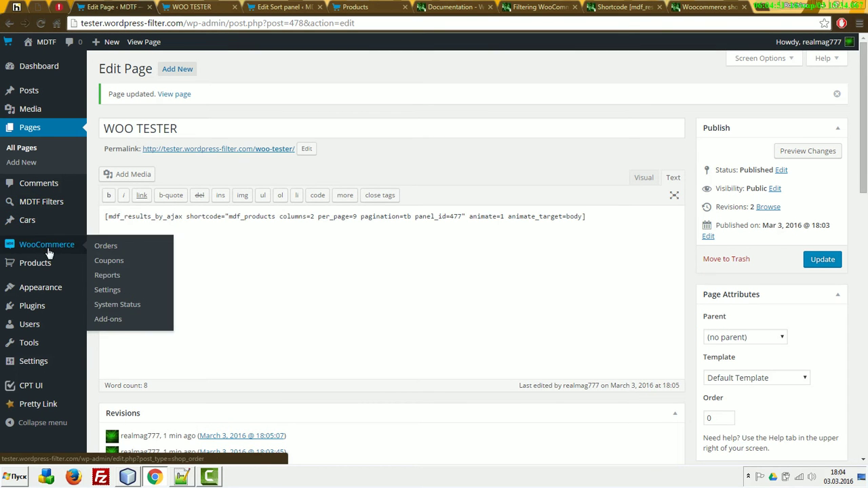
pyautogui.moveTo(45, 264)
pyautogui.middleClick(110, 294)
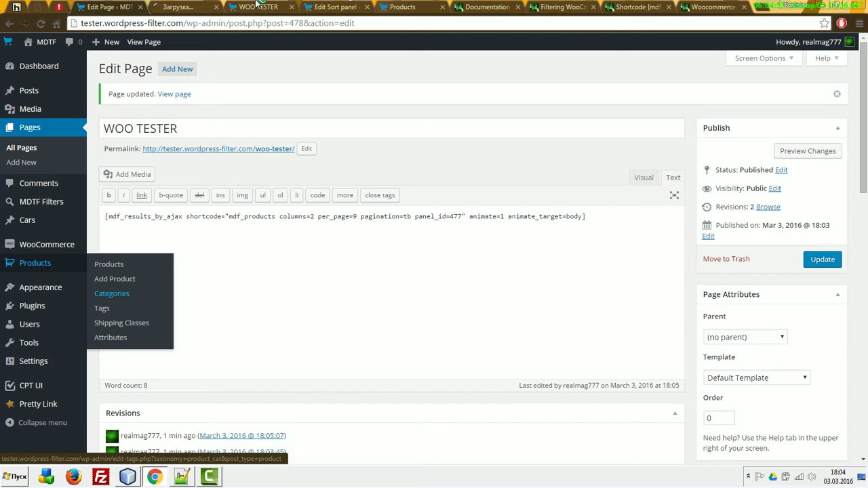
pyautogui.click(181, 8)
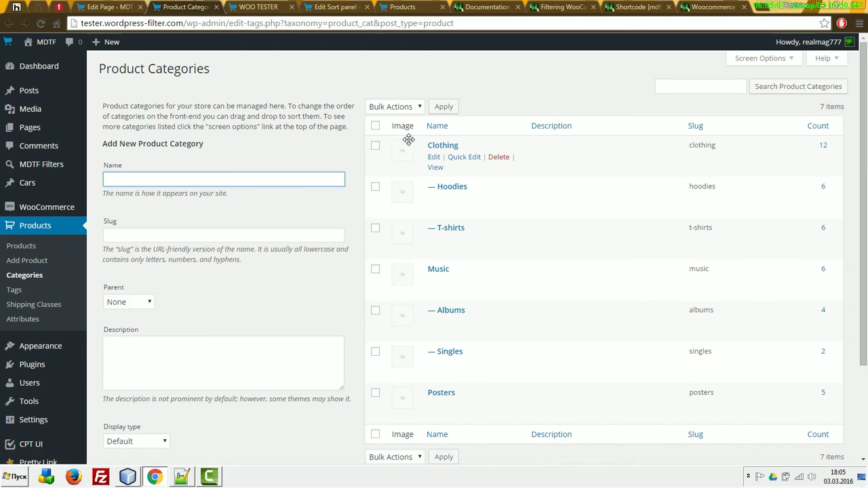
pyautogui.doubleClick(350, 23)
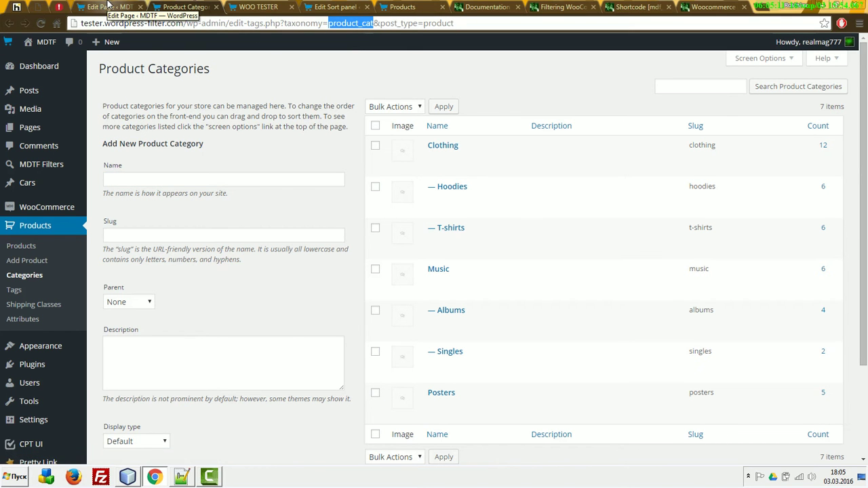
# Copy the example attribute taxonomies=product_cat+77 from the mdf_products shortcode reference
pyautogui.click(109, 6)
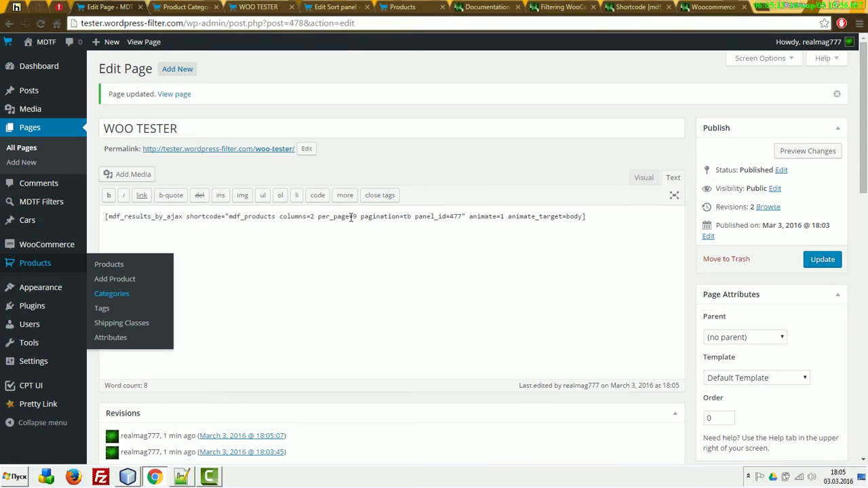
pyautogui.click(721, 9)
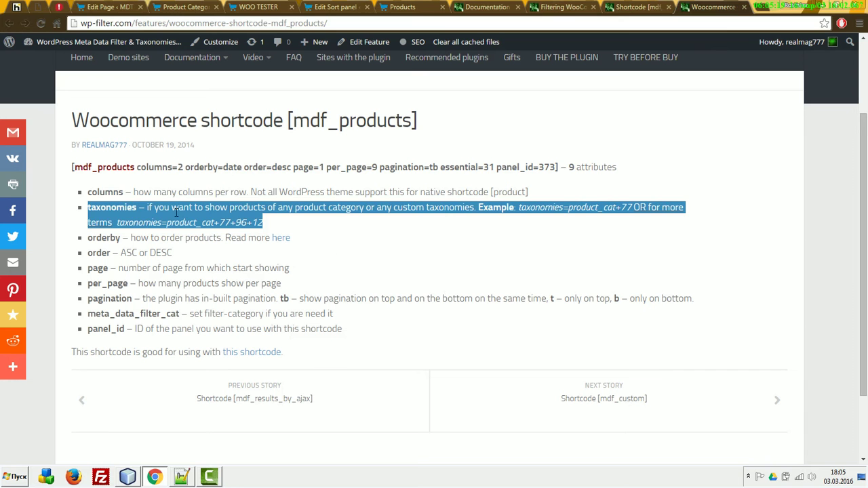
pyautogui.click(134, 221)
pyautogui.moveTo(114, 222); pyautogui.dragTo(229, 222)
pyautogui.hotkey('ctrl', 'c')
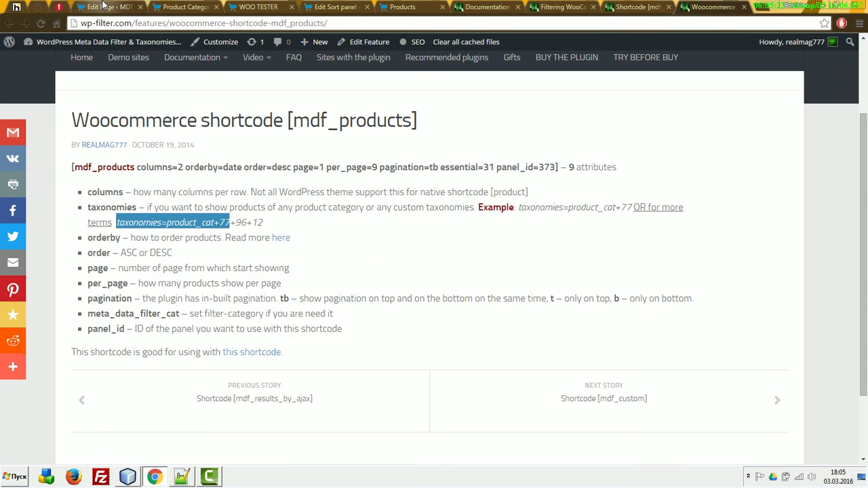
# Add taxonomies=product_cat+62 after panel_id in the WOO TESTER page's shortcode and update the page
pyautogui.click(105, 7)
pyautogui.click(462, 216)
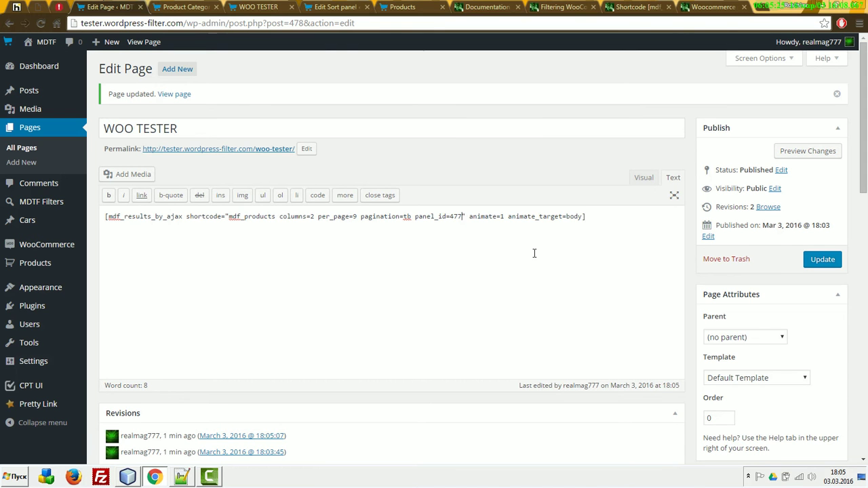
pyautogui.hotkey('ctrl', 'v')
pyautogui.press('BackSpace')
pyautogui.press('BackSpace')
pyautogui.write('62')
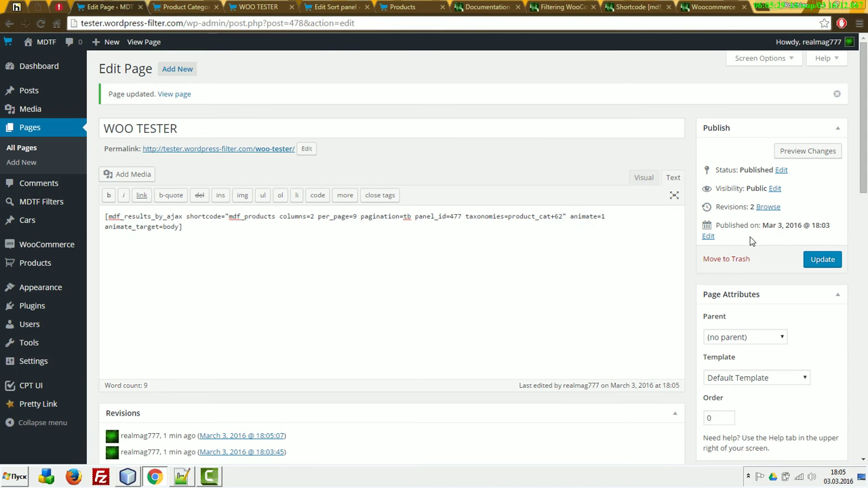
pyautogui.click(814, 261)
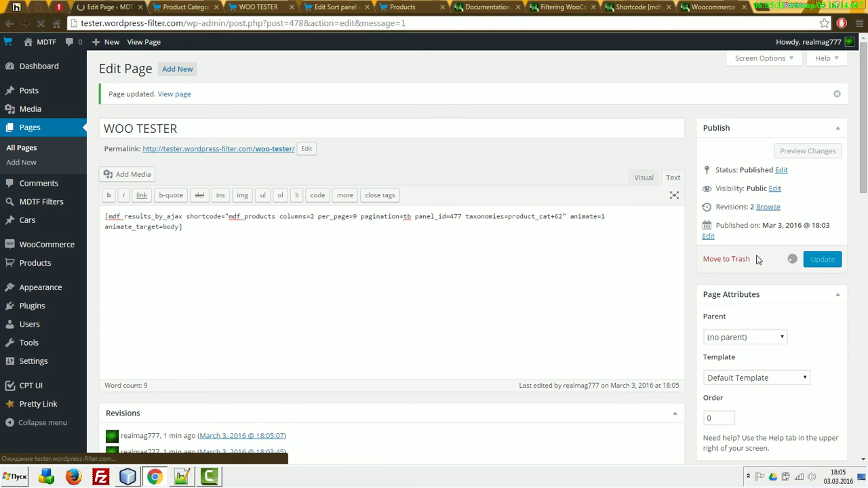
# Copy the taxonomy name product_cat from the WOO TESTER page's shortcode and open the Widgets admin page in a new tab
pyautogui.doubleClick(529, 217)
pyautogui.hotkey('ctrl', 'c')
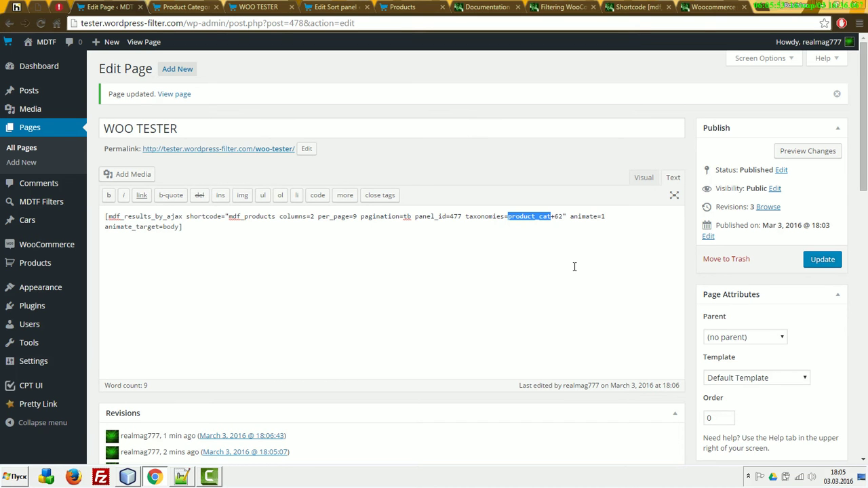
pyautogui.moveTo(63, 297)
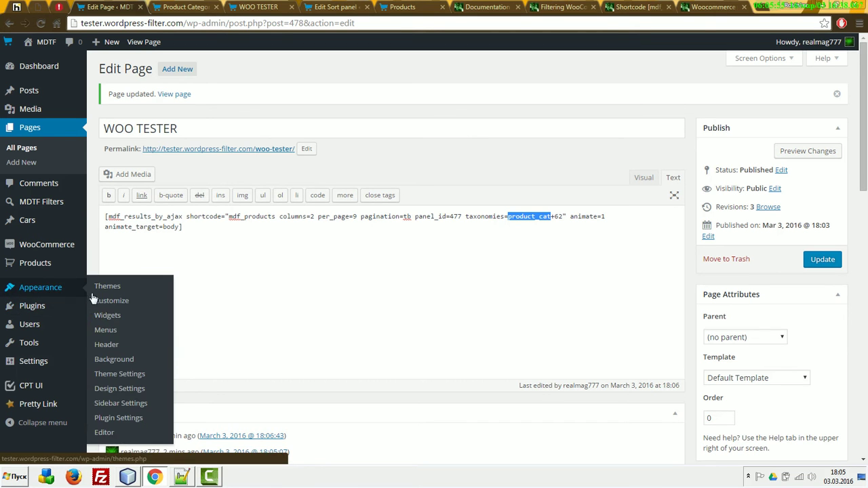
pyautogui.middleClick(106, 315)
pyautogui.hotkey('ctrl', 'Tab')
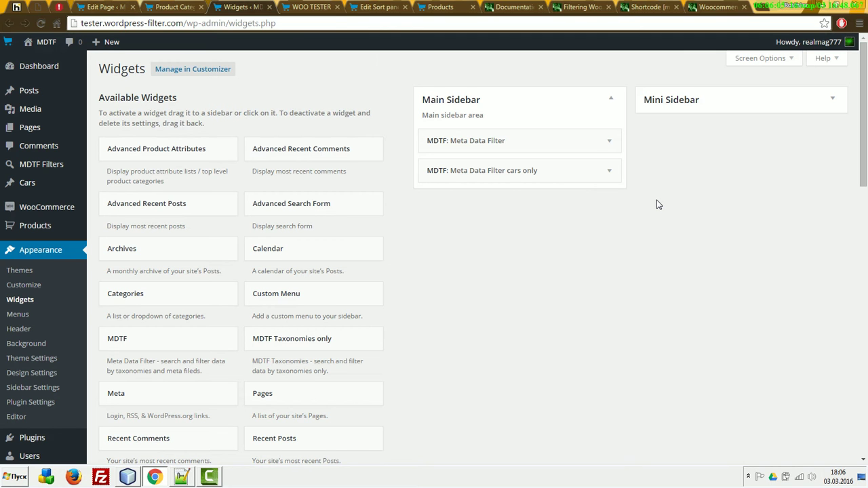
# Expand the settings of the MDTF: Meta Data Filter widget in the Main Sidebar
pyautogui.click(610, 141)
pyautogui.scroll(-10, 668, 244)
pyautogui.scroll(-5, 665, 261)
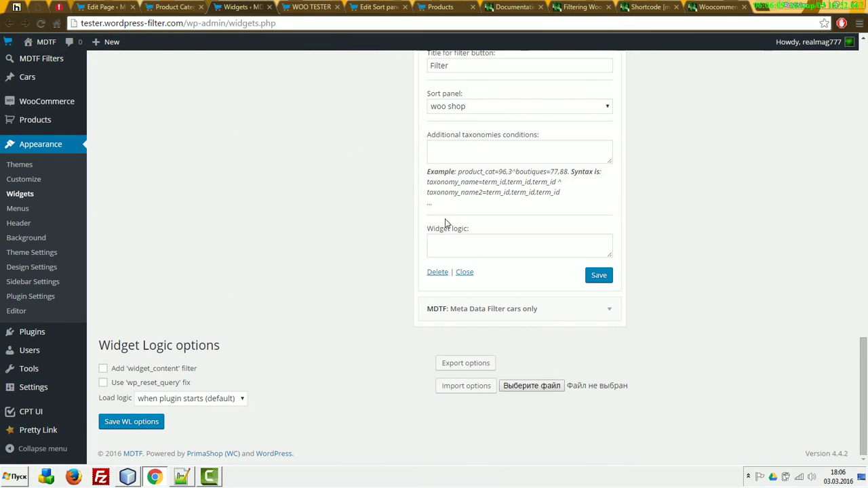
pyautogui.click(467, 245)
pyautogui.write('IS_PAGE()')
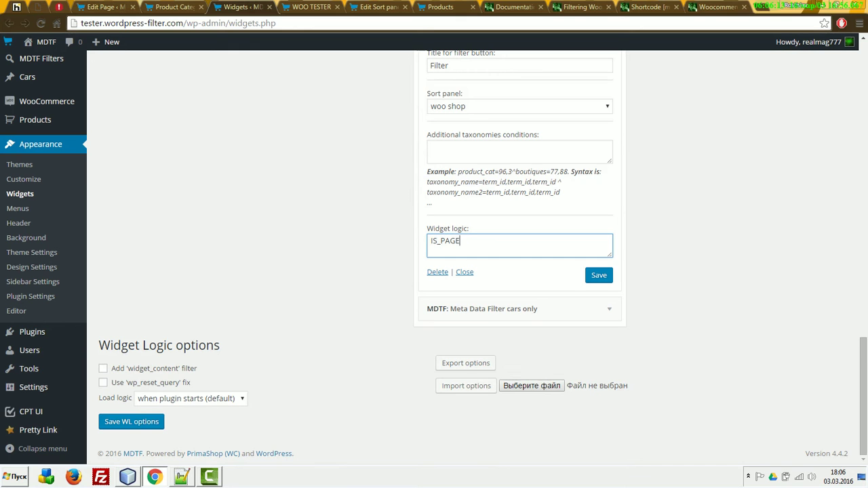
pyautogui.press('BackSpace')
pyautogui.press('BackSpace')
pyautogui.press('BackSpace')
pyautogui.press('BackSpace')
pyautogui.press('BackSpace')
pyautogui.press('BackSpace')
pyautogui.press('BackSpace')
pyautogui.press('BackSpace')
pyautogui.press('BackSpace')
pyautogui.write('is_page()777')
pyautogui.hotkey('ctrl', 'a')
pyautogui.press('BackSpace')
# Set the widget's additional taxonomies conditions to product_cat=62 and save the widget
pyautogui.scroll(5, 699, 245)
pyautogui.scroll(-5, 700, 244)
pyautogui.click(502, 151)
pyautogui.hotkey('ctrl', 'v')
pyautogui.write('=62')
pyautogui.click(598, 275)
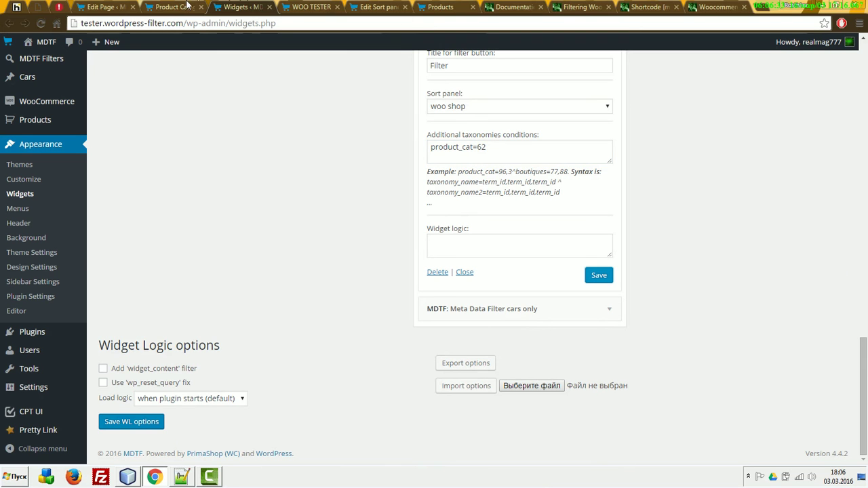
# Reload the WOO TESTER page, examine the filter's product count, and go to the second page of products
pyautogui.hotkey('ctrl', 'shift', 'Tab')
pyautogui.hotkey('ctrl', 'shift', 'Tab')
pyautogui.click(304, 5)
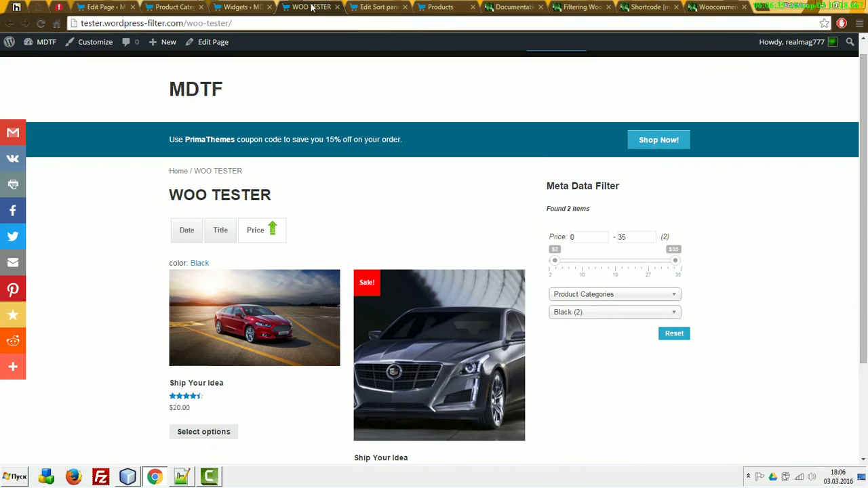
pyautogui.press('F5')
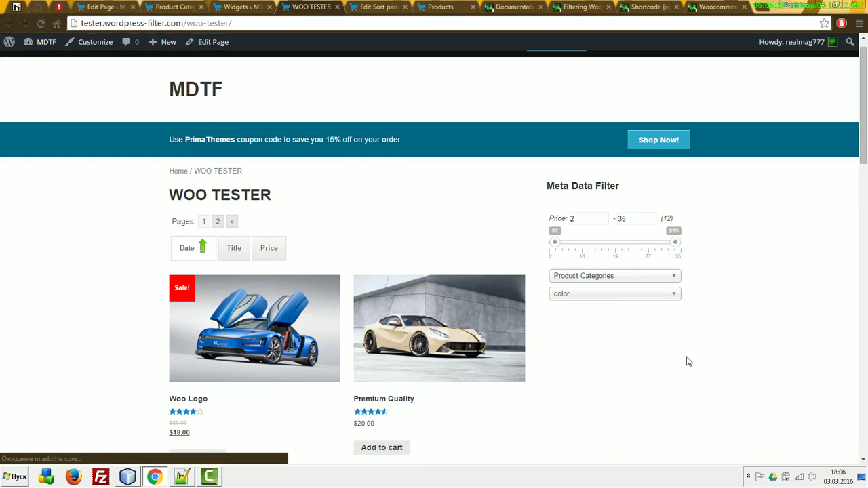
pyautogui.doubleClick(667, 218)
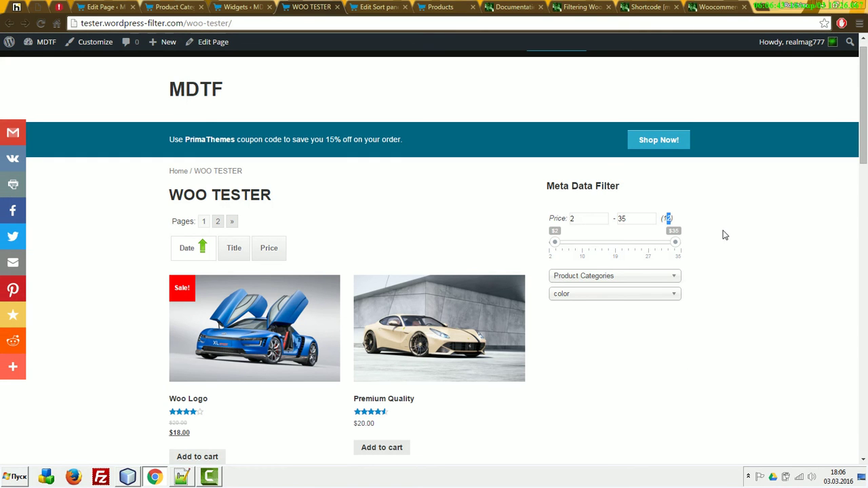
pyautogui.scroll(-10, 732, 258)
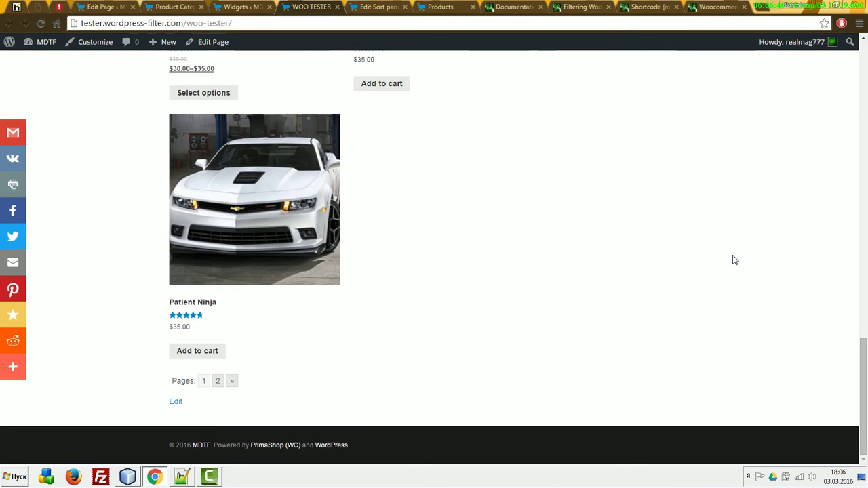
pyautogui.click(232, 381)
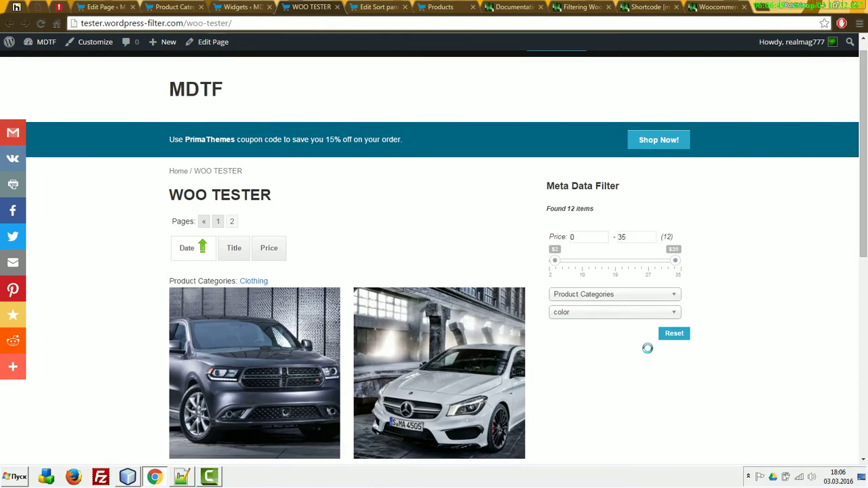
# Examine the choices offered by the filter's color and Product Categories lists on the WOO TESTER page
pyautogui.click(594, 312)
pyautogui.click(604, 301)
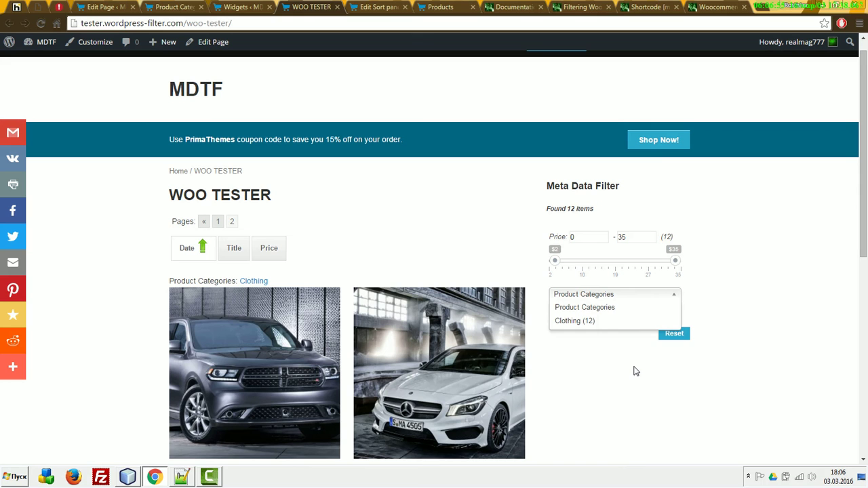
pyautogui.click(778, 249)
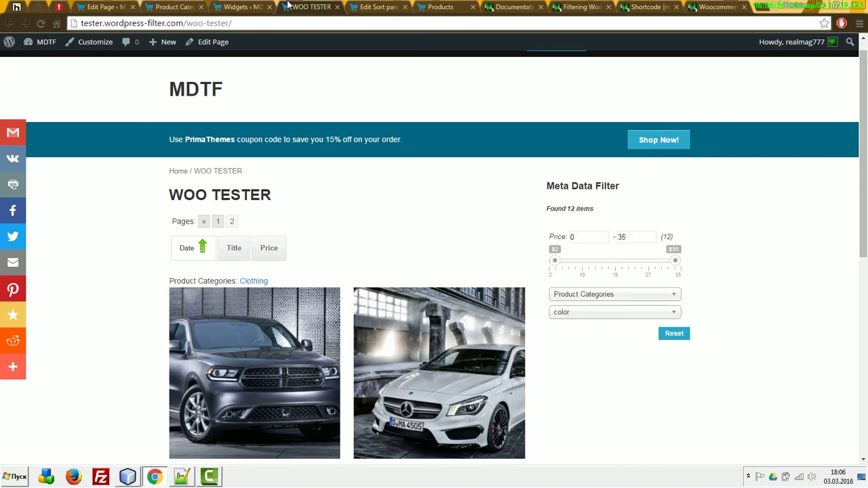
pyautogui.click(255, 23)
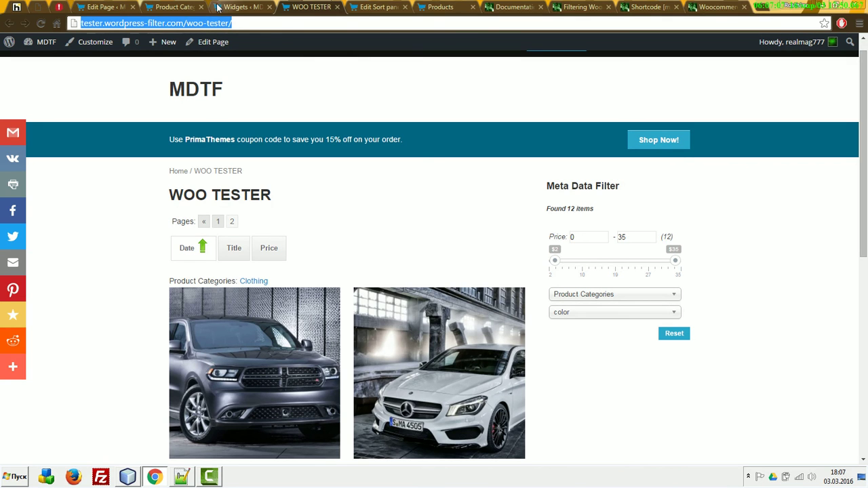
# Return to the widget settings and examine the example syntax for multiple taxonomies and term IDs under the additional taxonomies conditions
pyautogui.click(237, 7)
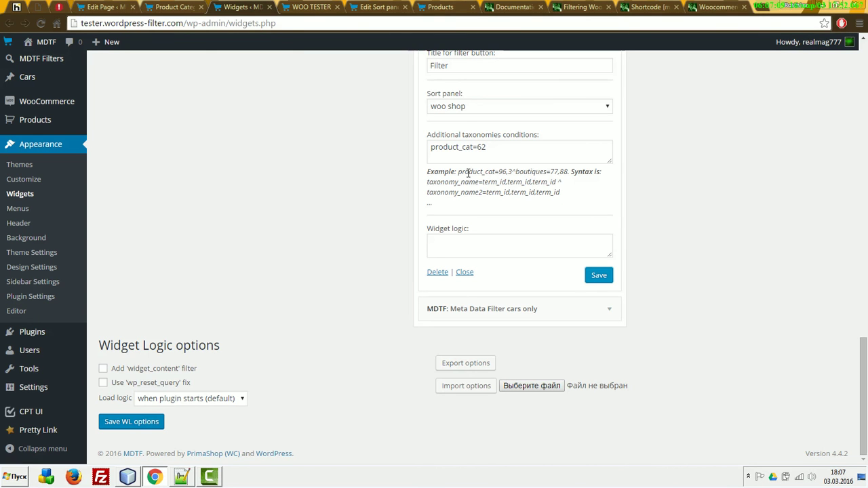
pyautogui.moveTo(459, 172); pyautogui.dragTo(514, 174)
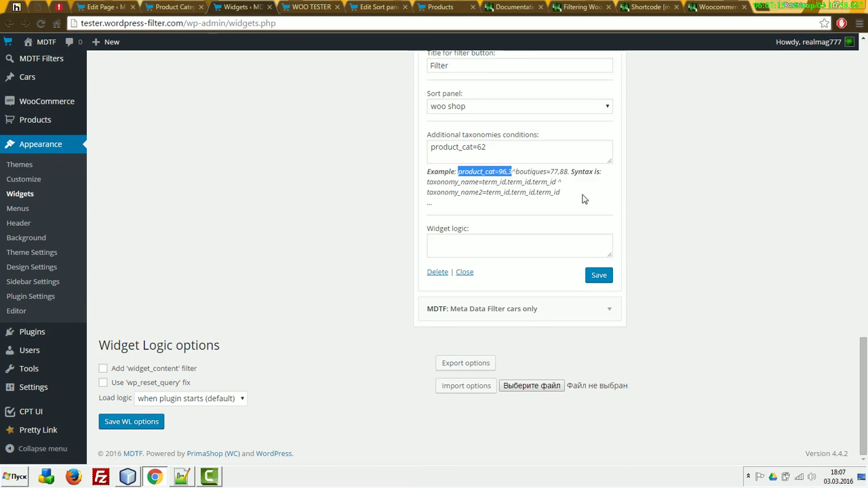
pyautogui.doubleClick(529, 171)
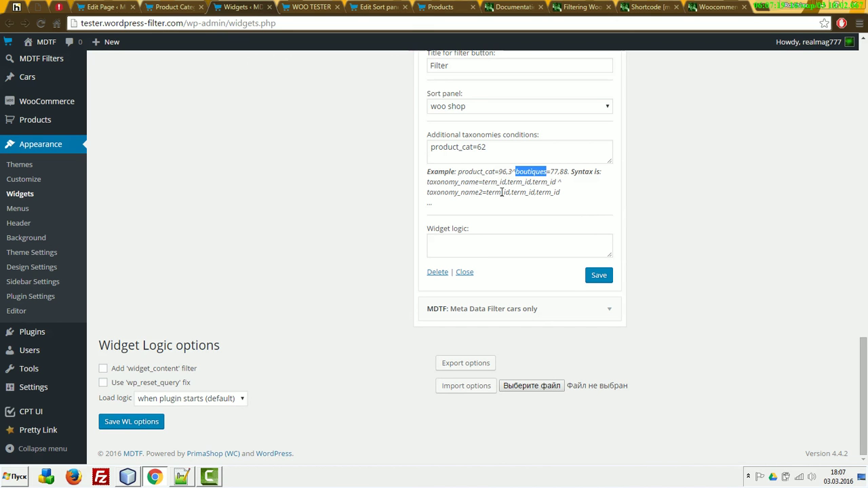
pyautogui.moveTo(512, 172); pyautogui.dragTo(503, 172)
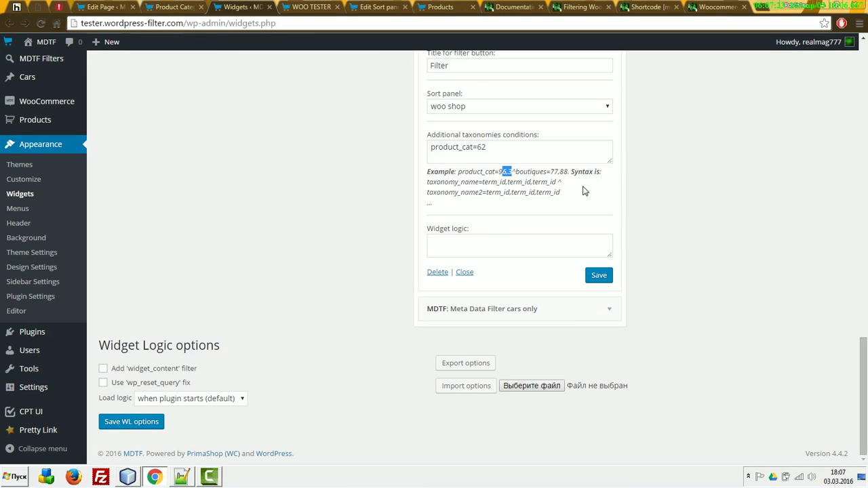
pyautogui.doubleClick(535, 171)
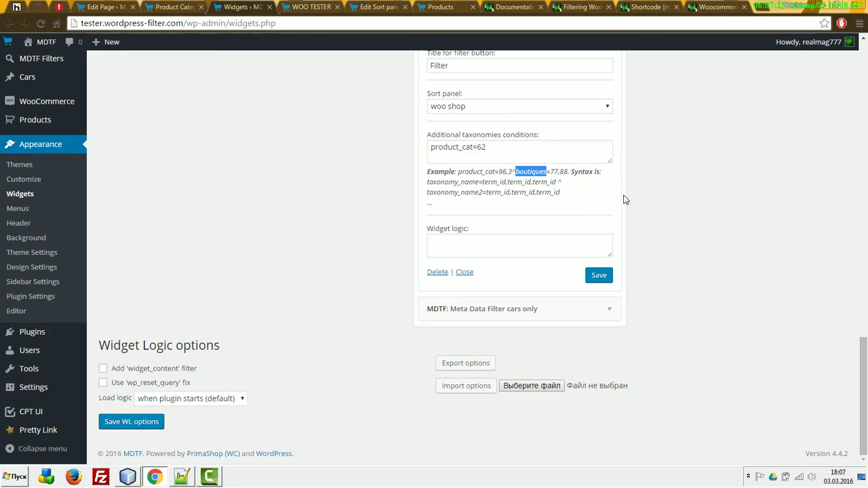
pyautogui.doubleClick(557, 172)
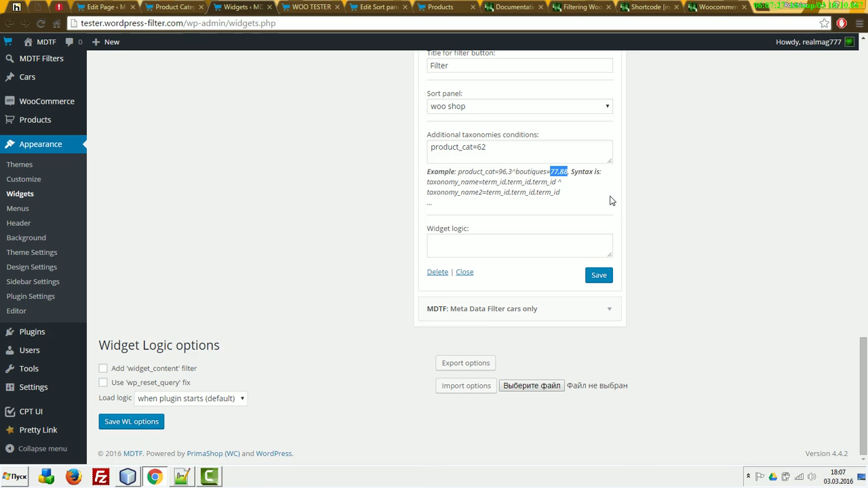